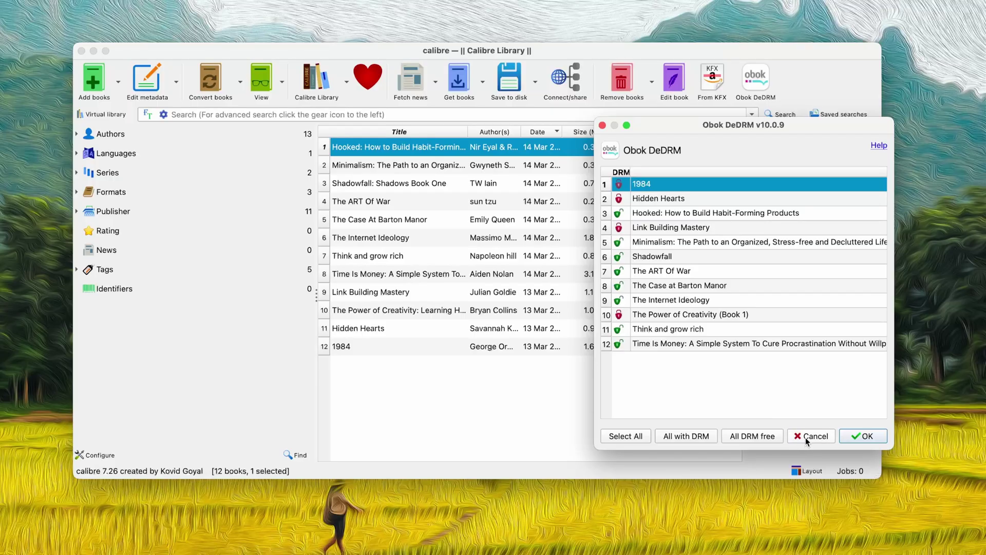
- Dismiss the Obok DeDRM window to reveal the 12-book library with the Hooked workbook selected
left_click(806, 436)
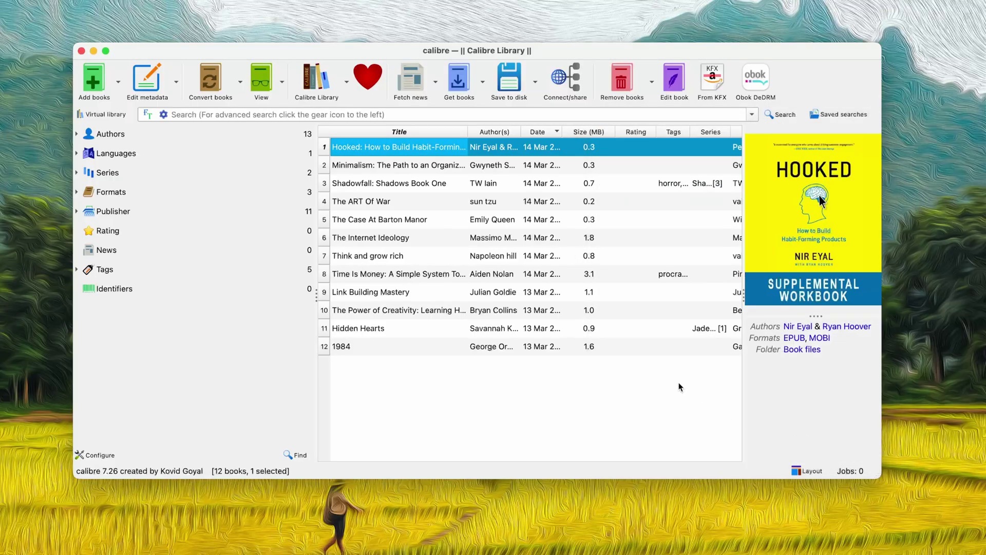
key("Down")
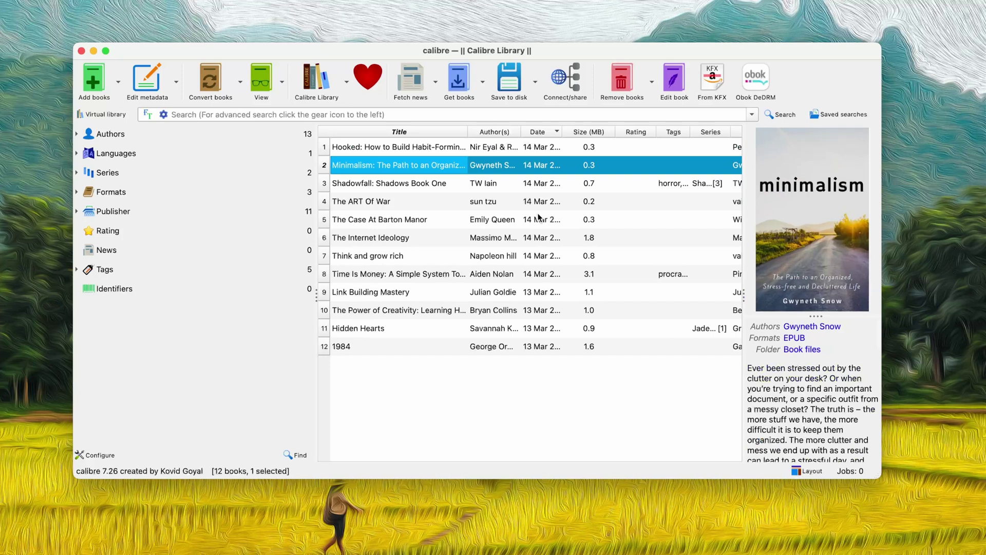
key("Down")
key("Down")
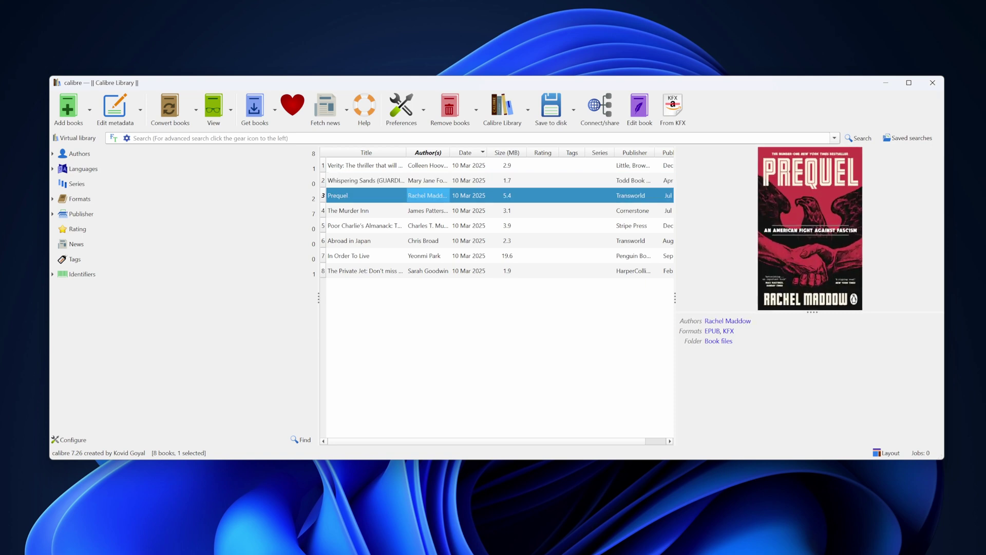
left_click(348, 211)
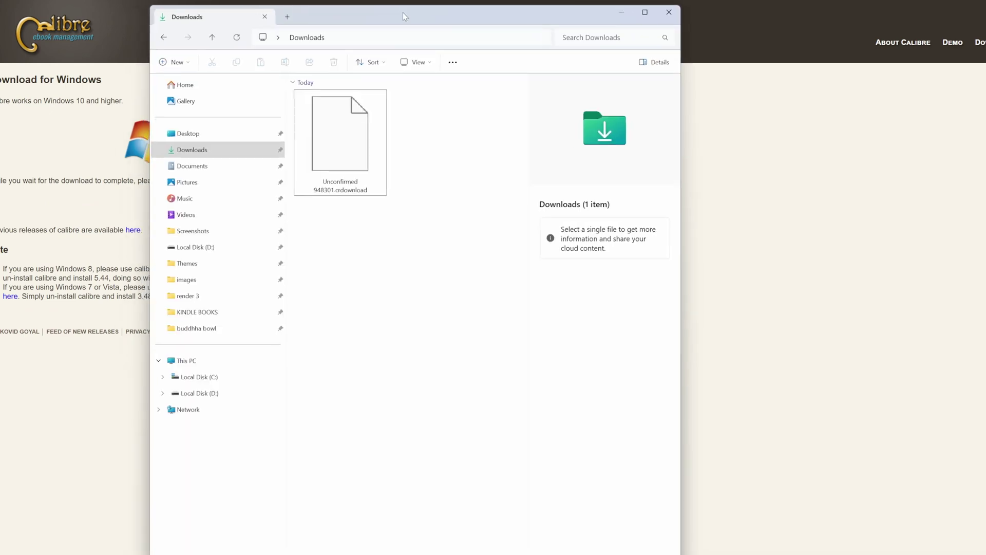
- Move the Downloads folder window to the right, beside the calibre website
left_click_drag(403, 13, 696, 48)
- Run the downloaded calibre-64bit-7.26.0 installer from the Downloads folder
left_click(649, 149)
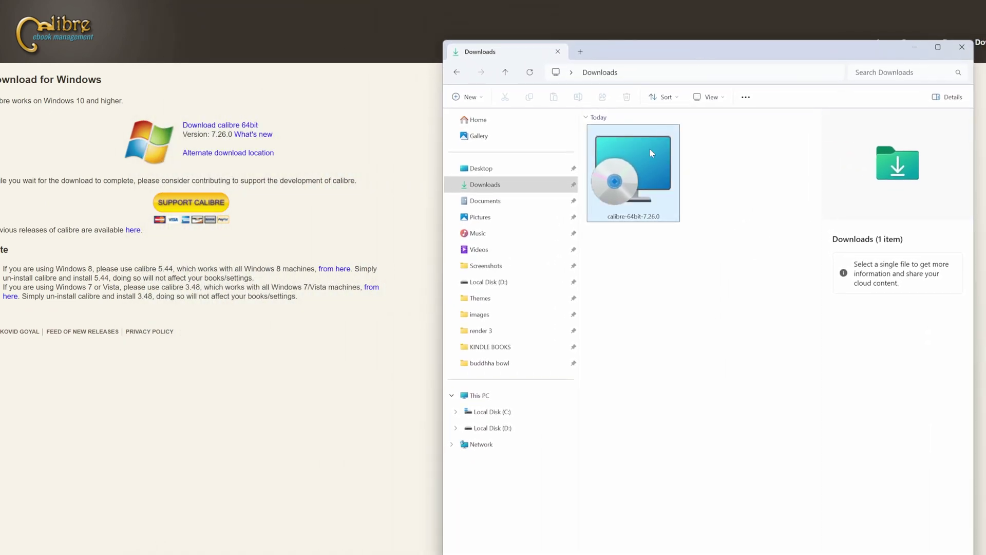
double_click(643, 177)
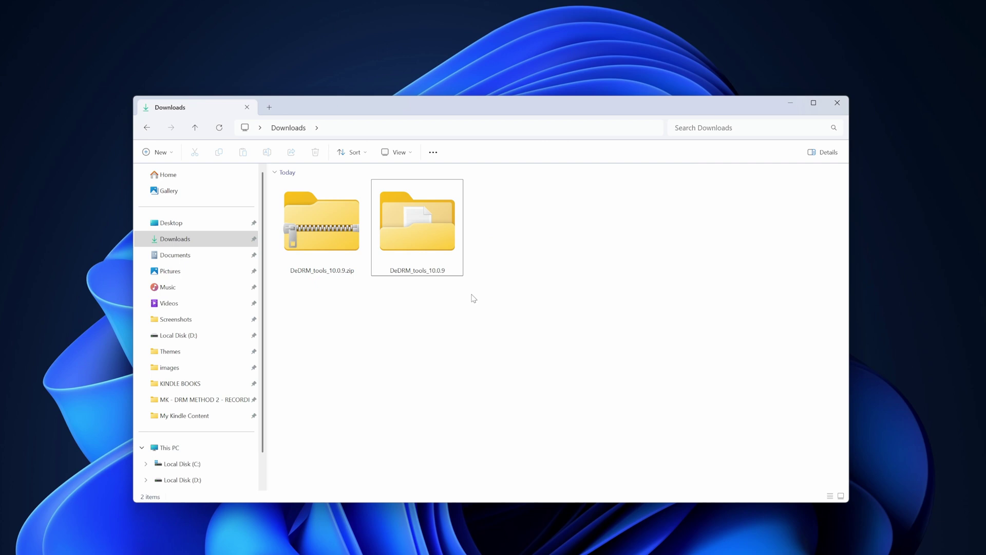
mouse_move(422, 232)
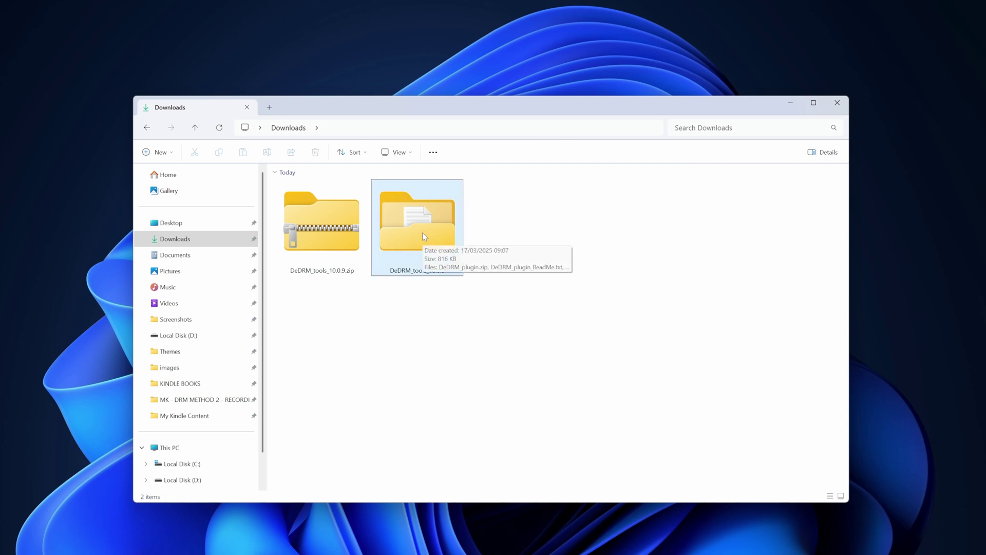
- Download DeDRM_tools_10.0.9.zip from the Assets list of the v10.0.9 GitHub release
double_click(422, 232)
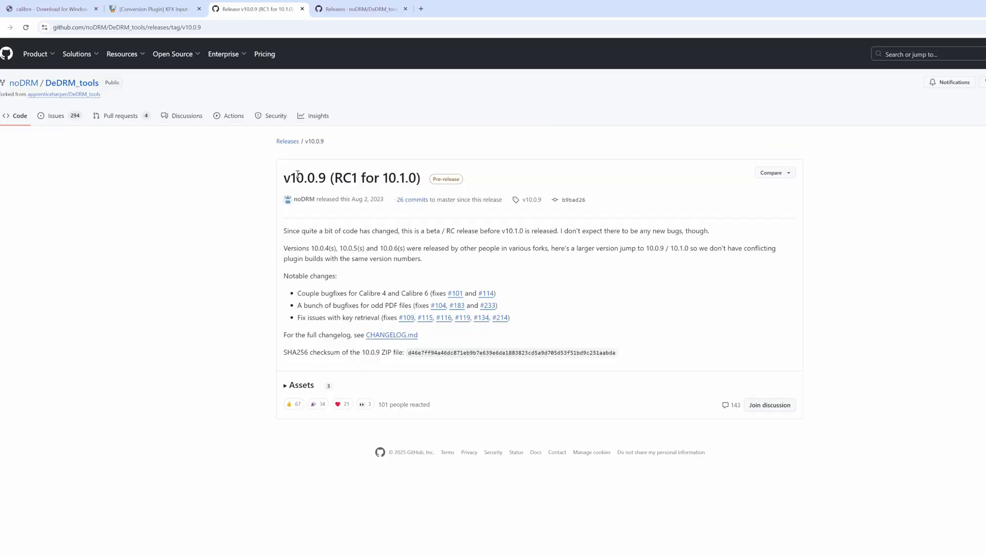
left_click_drag(286, 179, 427, 179)
left_click(427, 179)
left_click(285, 390)
left_click(339, 408)
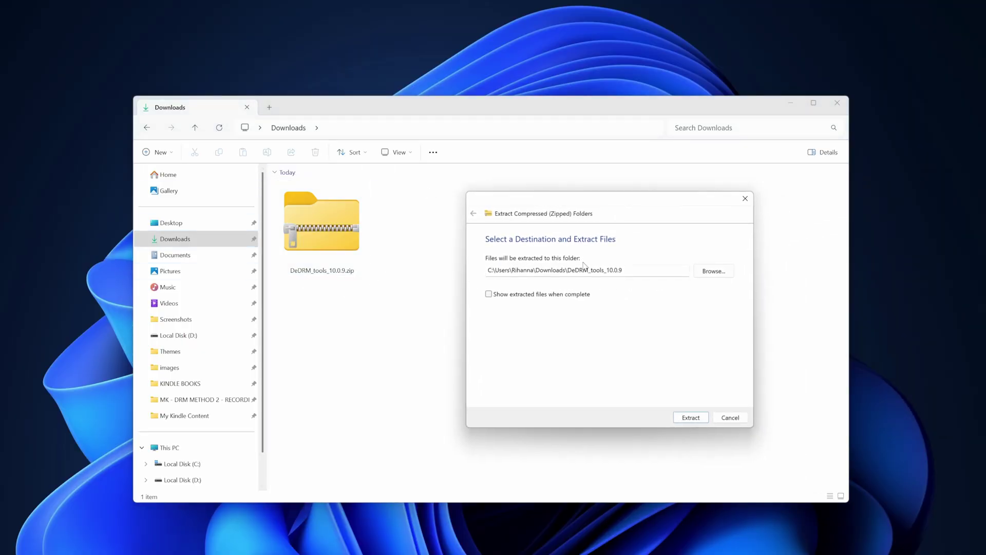
- Extract the DeDRM_tools_10.0.9 archive into Downloads and browse the Downloads folder
left_click(679, 417)
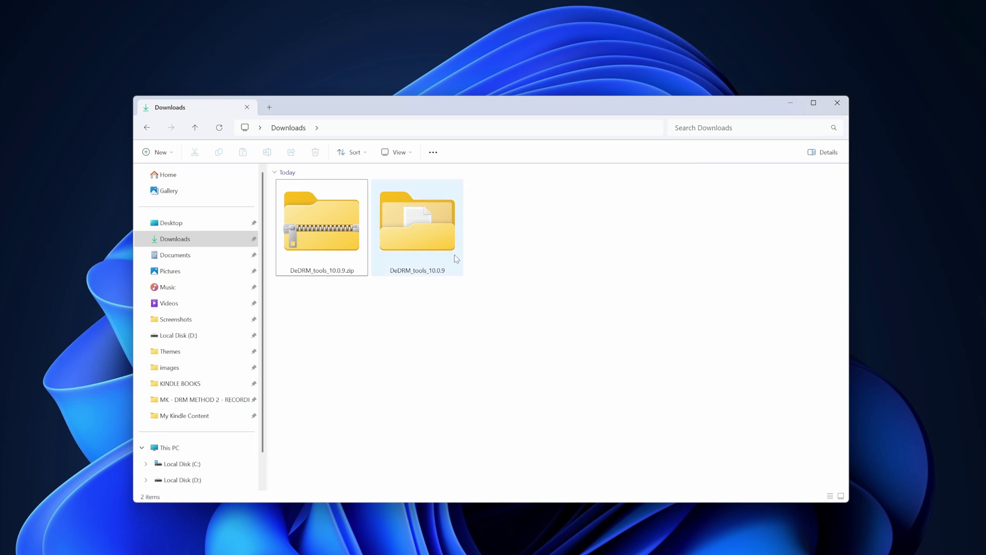
left_click(402, 226)
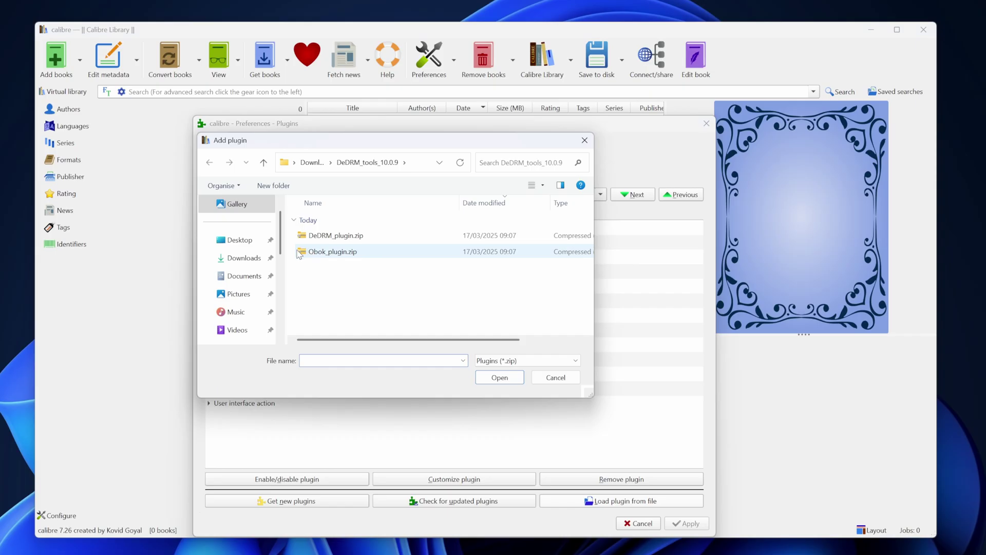
left_click(312, 162)
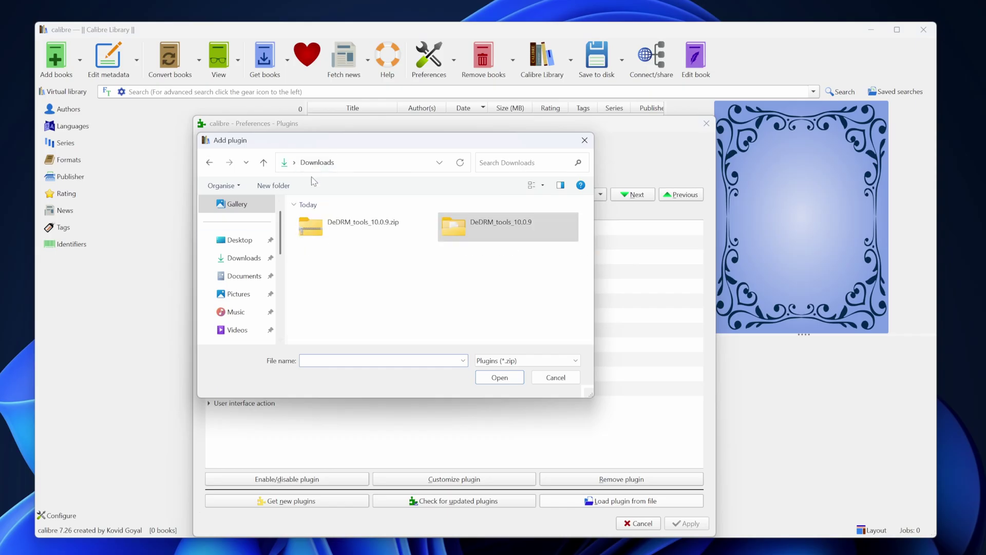
- Try loading DeDRM_tools_10.0.9.zip as a plugin, then open the extracted DeDRM_tools_10.0.9 folder
double_click(344, 233)
left_click(510, 348)
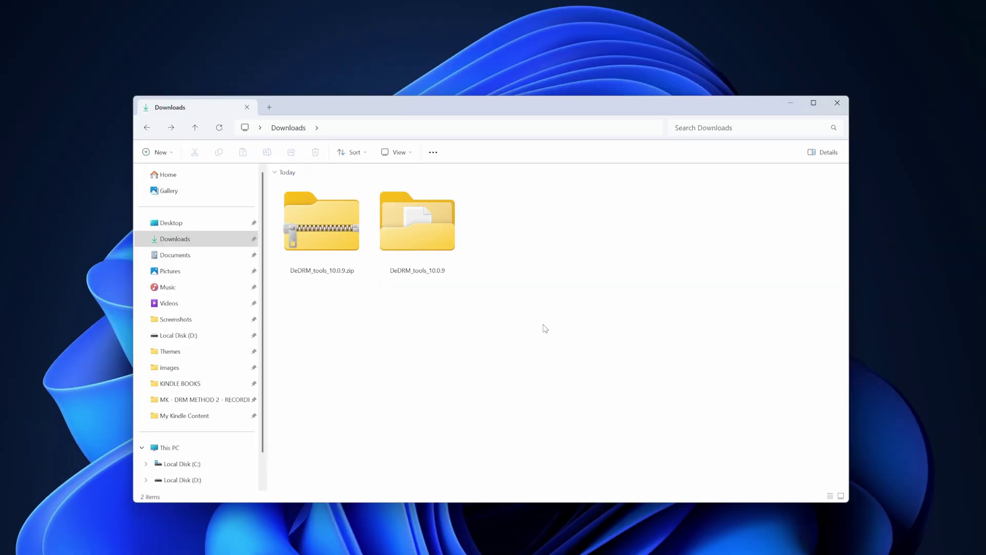
double_click(440, 238)
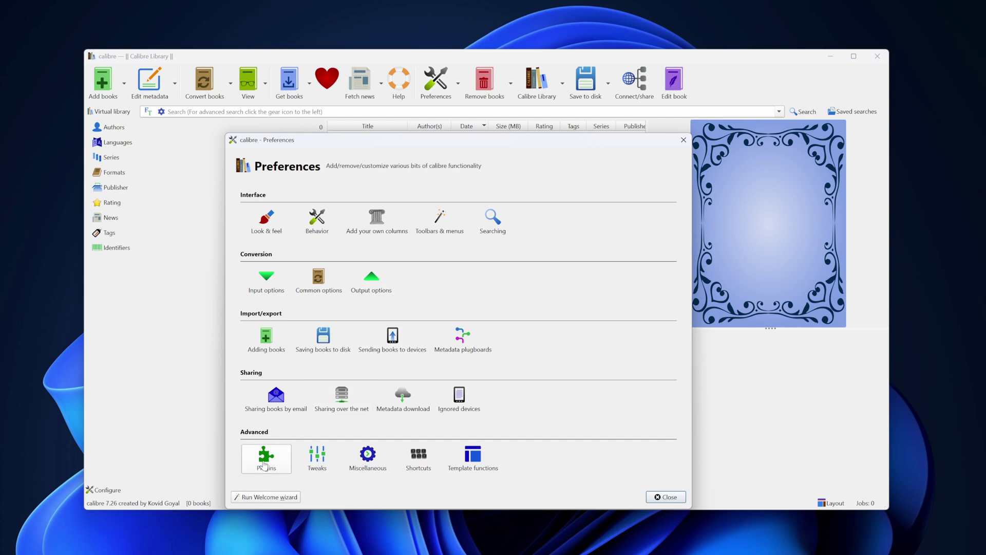
- Install DeDRM_plugin.zip from the DeDRM_tools_10.0.9 folder as a calibre plugin
left_click(264, 465)
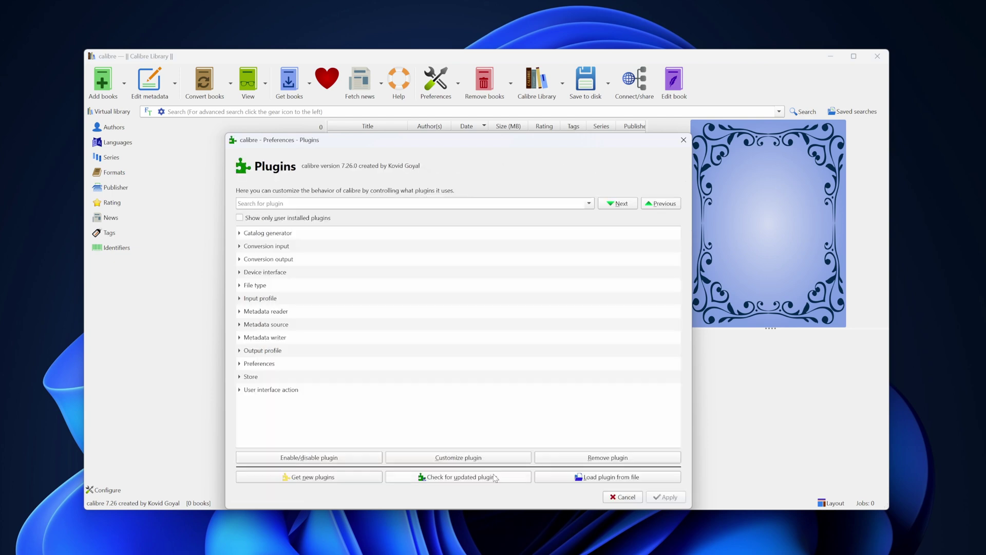
left_click(583, 478)
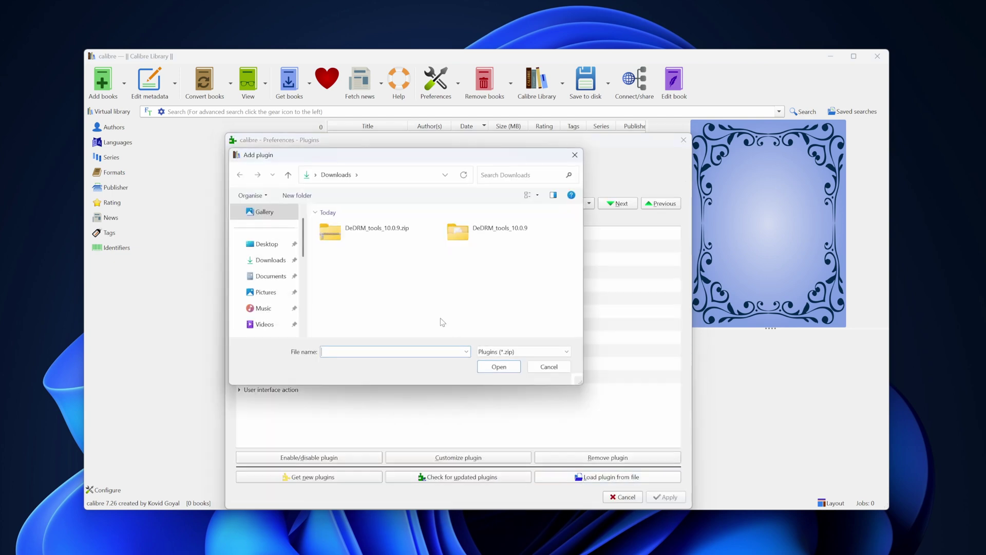
double_click(456, 233)
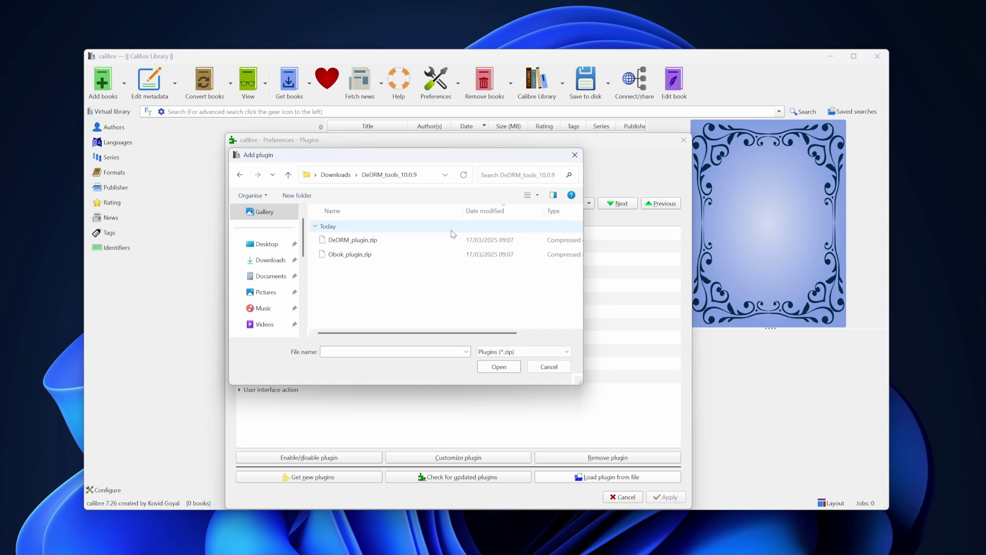
left_click(362, 241)
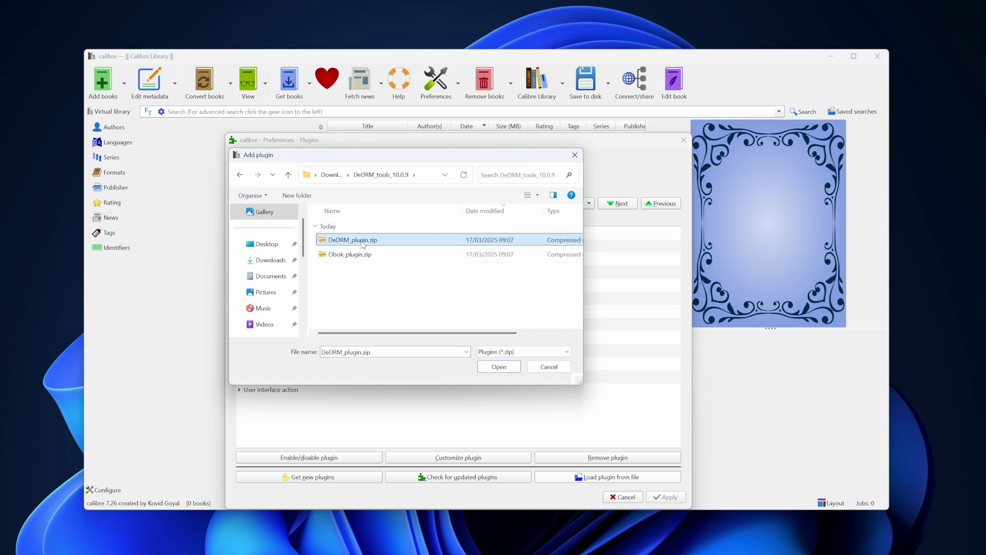
left_click(509, 368)
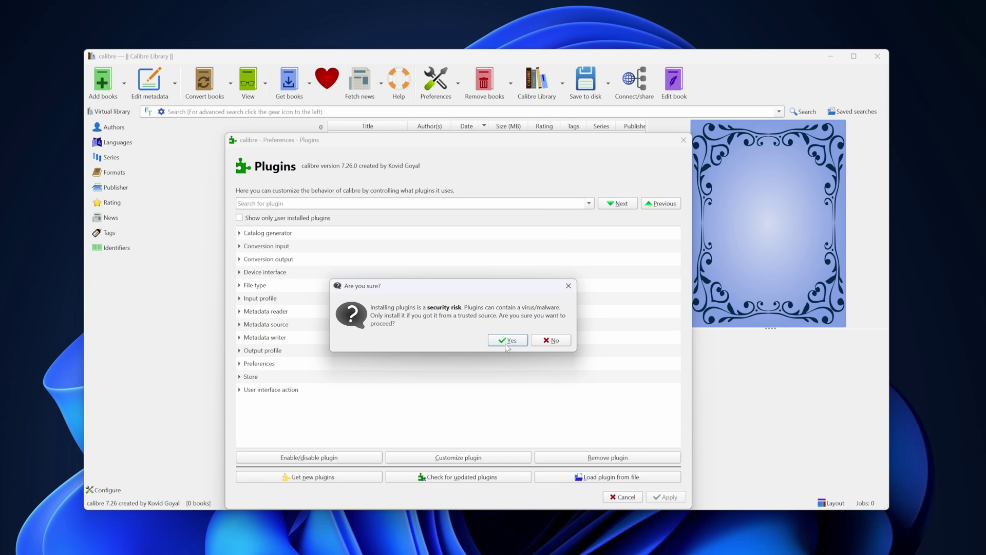
left_click(512, 341)
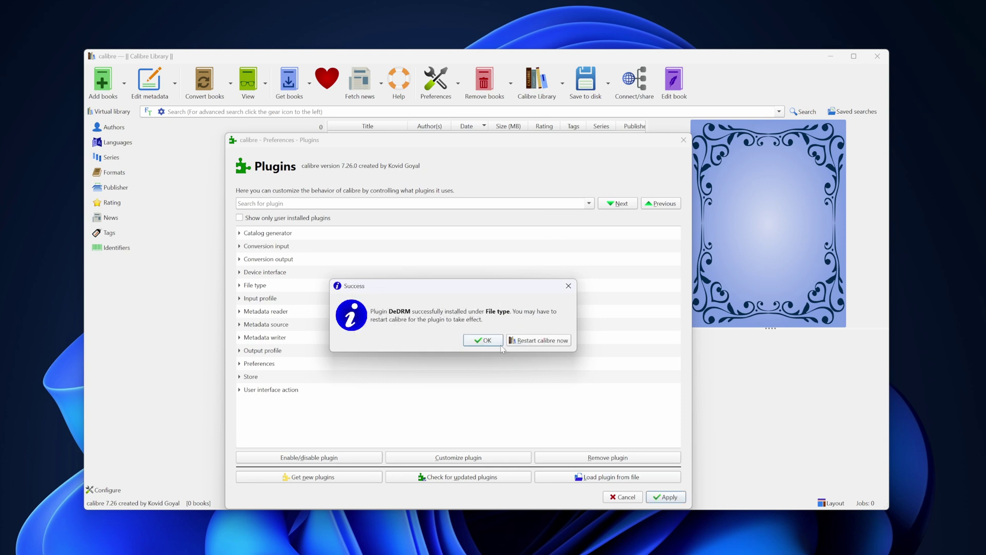
left_click(477, 341)
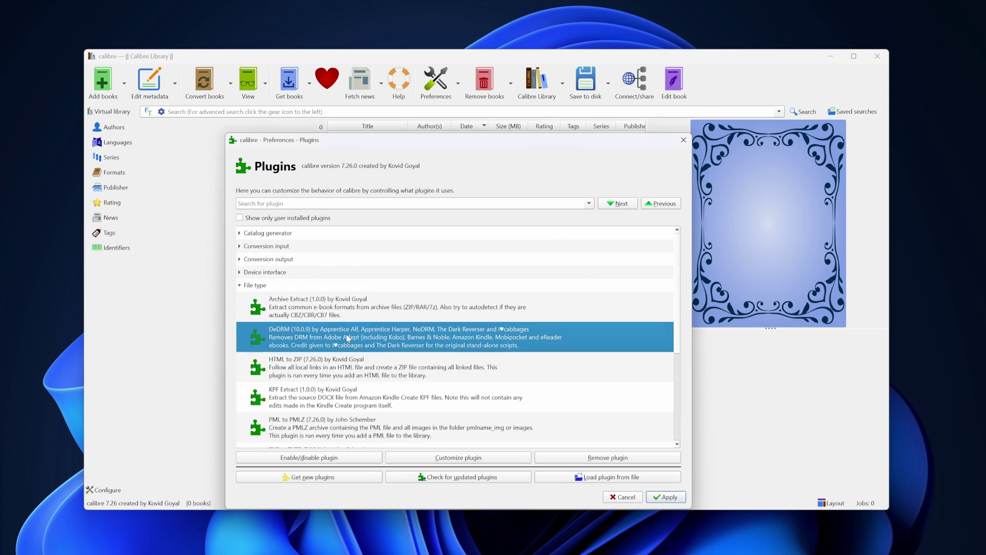
- Install Obok_plugin.zip, put Obok DeDRM on the main toolbar, and restart calibre
left_click(578, 478)
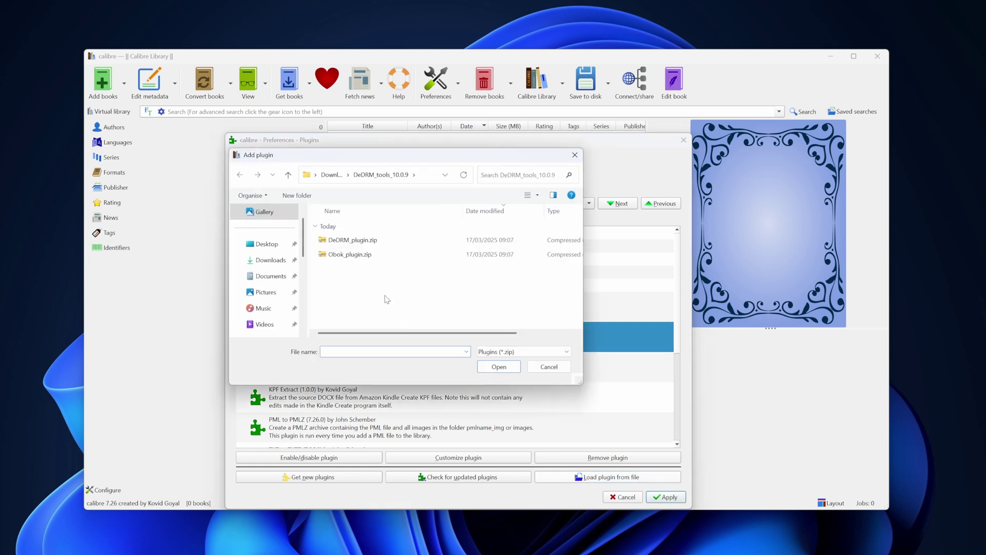
left_click(354, 256)
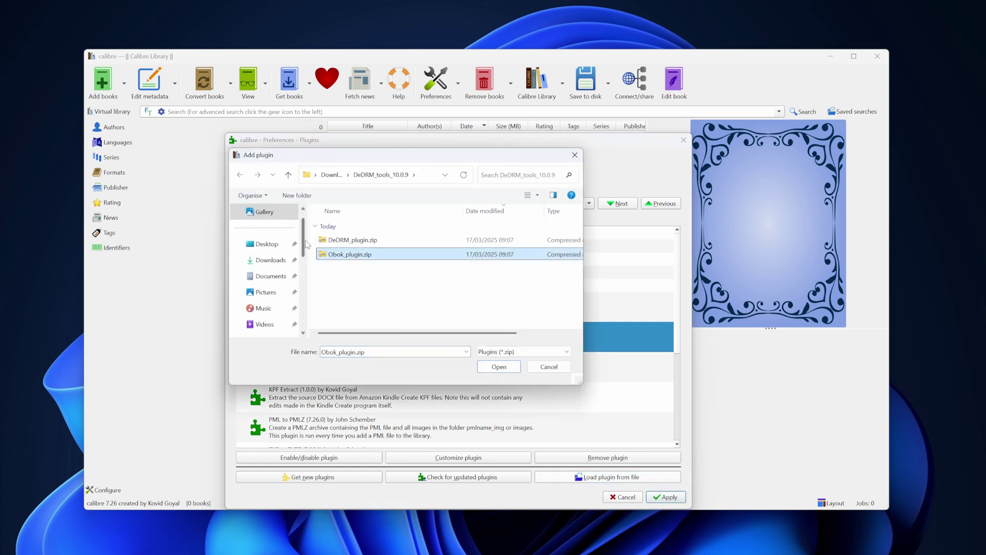
left_click(501, 366)
left_click(510, 342)
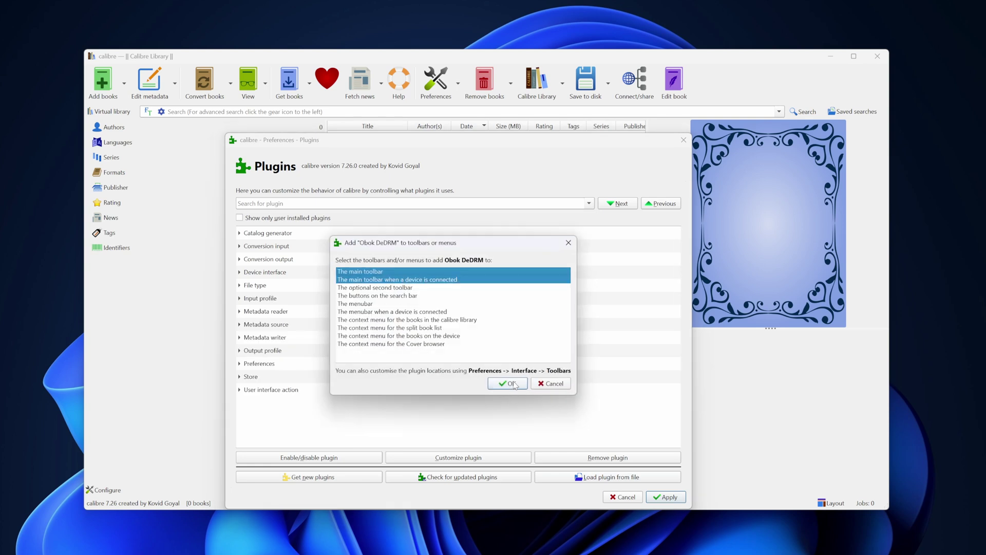
left_click(513, 384)
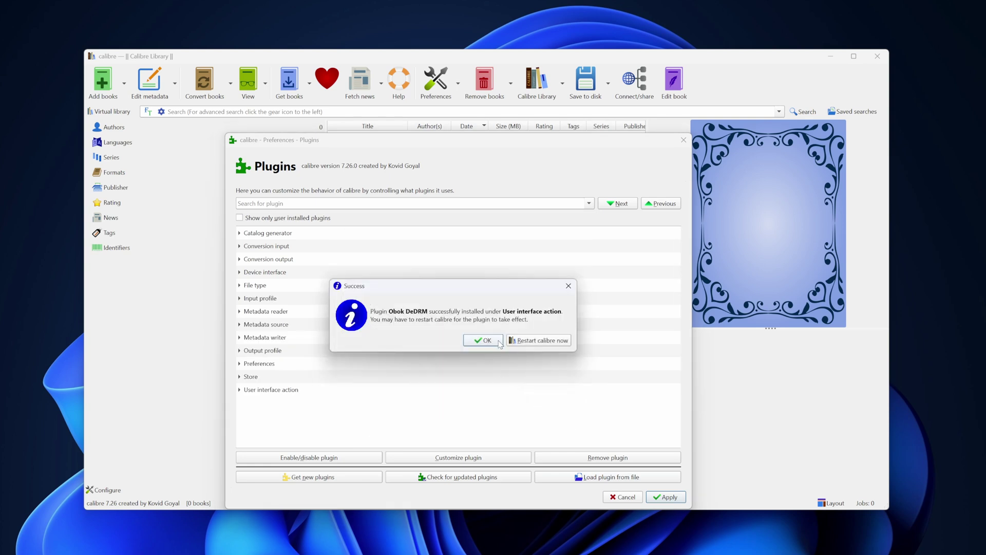
left_click(526, 341)
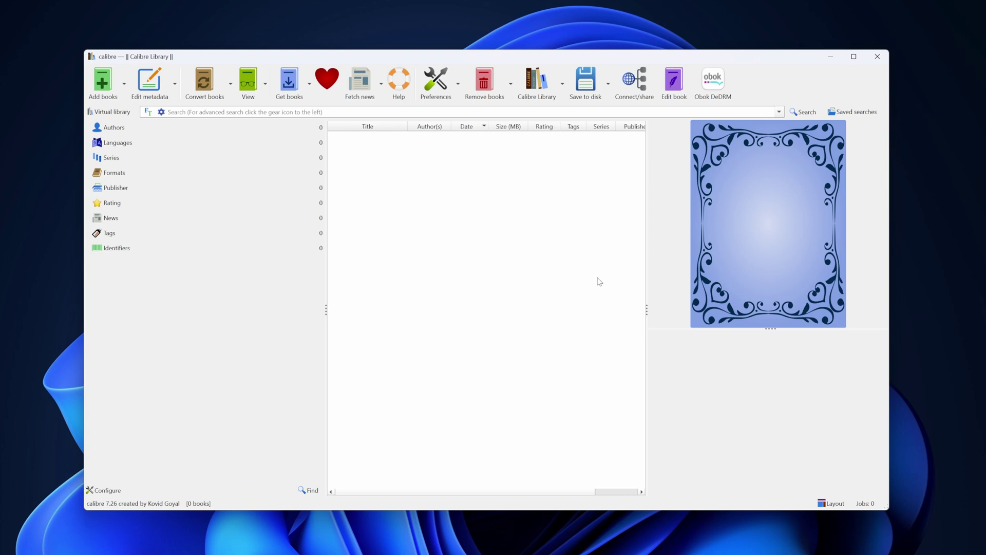
- List only user-installed plugins and expand File type and User interface action to confirm DeDRM and Obok DeDRM
left_click(436, 82)
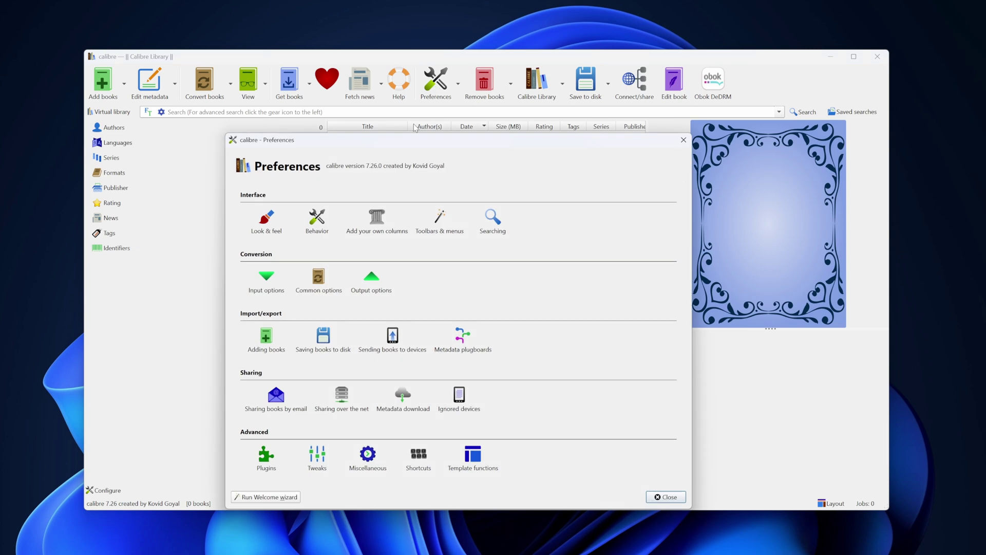
left_click(266, 457)
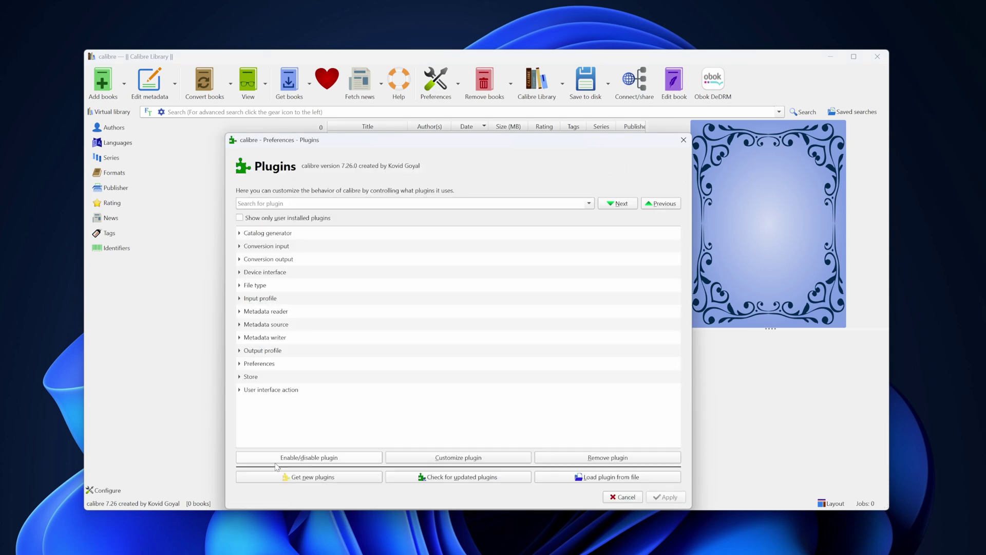
left_click(270, 218)
left_click(239, 234)
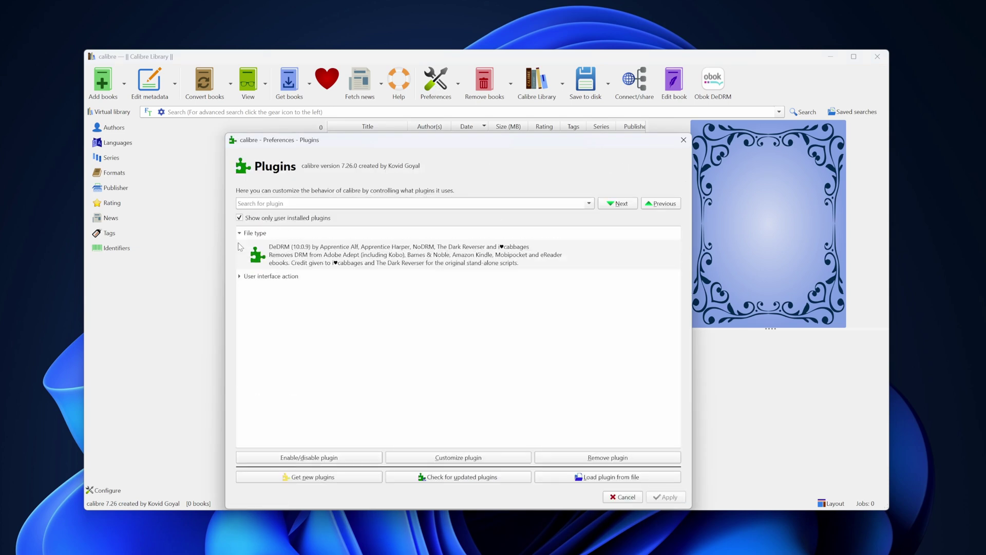
left_click(240, 276)
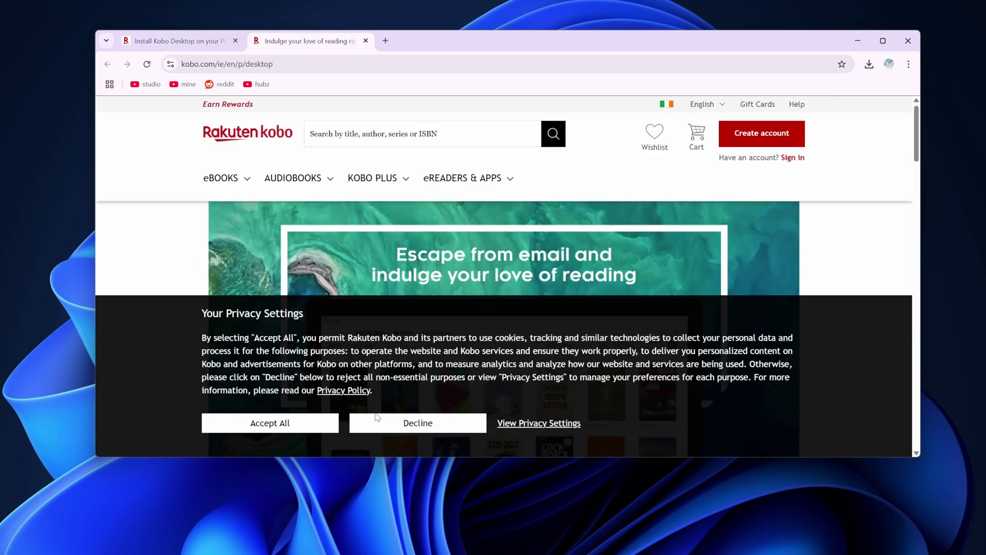
- Decline cookies, download kobosetup.exe, and show it in its Downloads folder
left_click(376, 423)
scroll(422, 400, "down", 5)
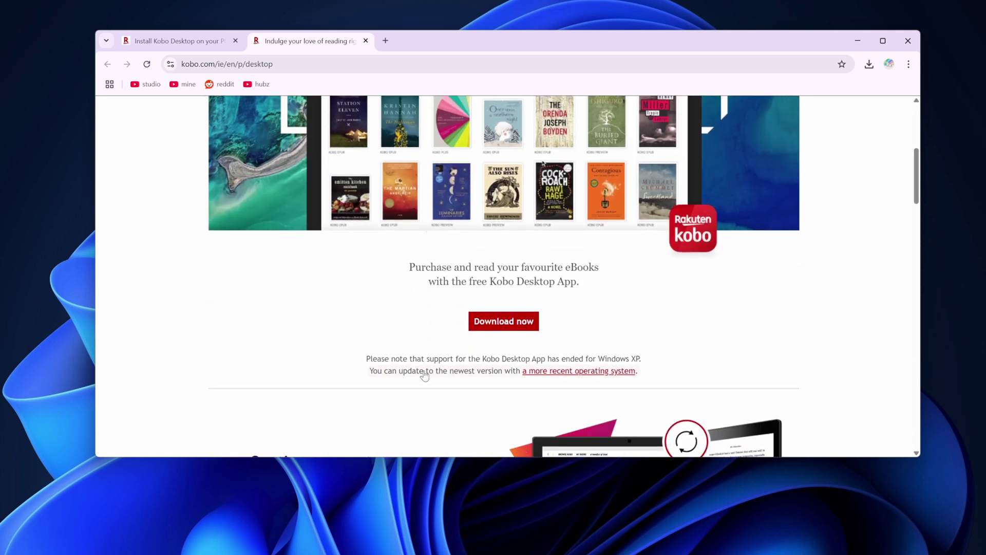
left_click(503, 324)
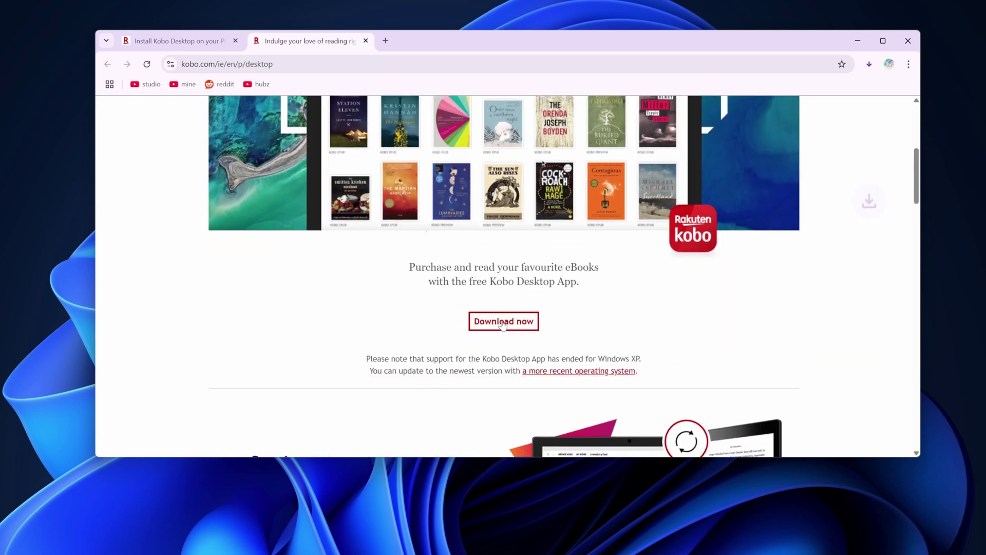
left_click(869, 66)
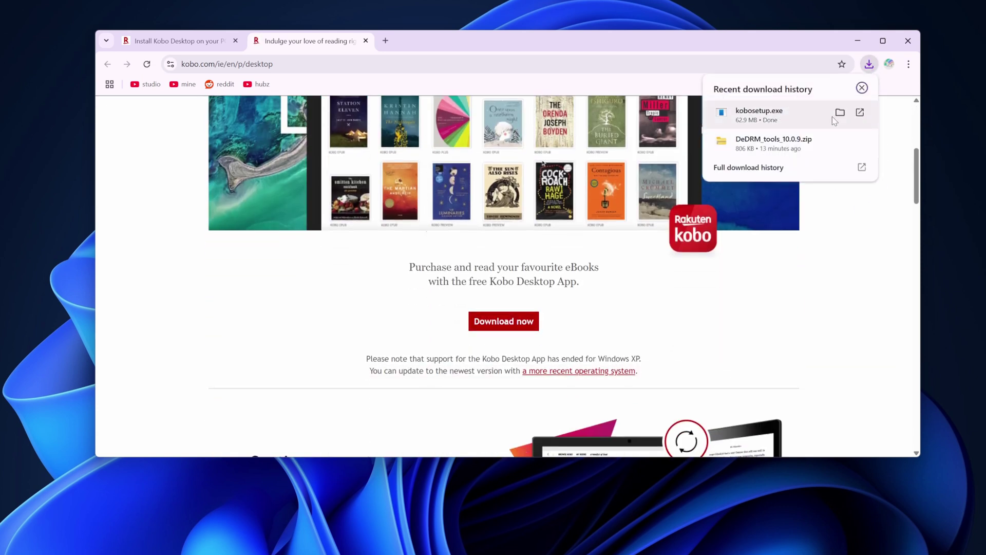
left_click(842, 113)
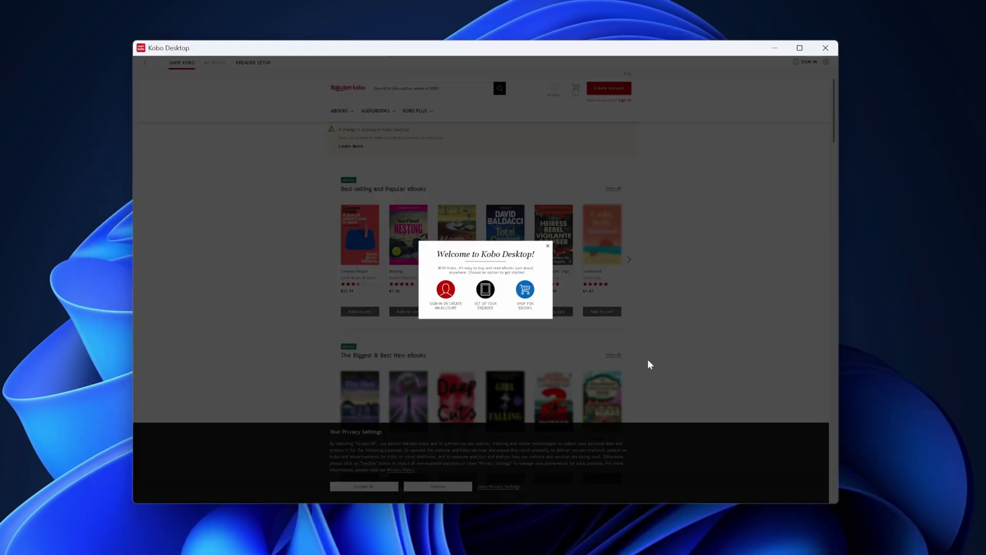
- Dismiss the welcome message, accept privacy settings, sign in, and open the MY BOOKS library
left_click(548, 246)
scroll(394, 463, "down", 2)
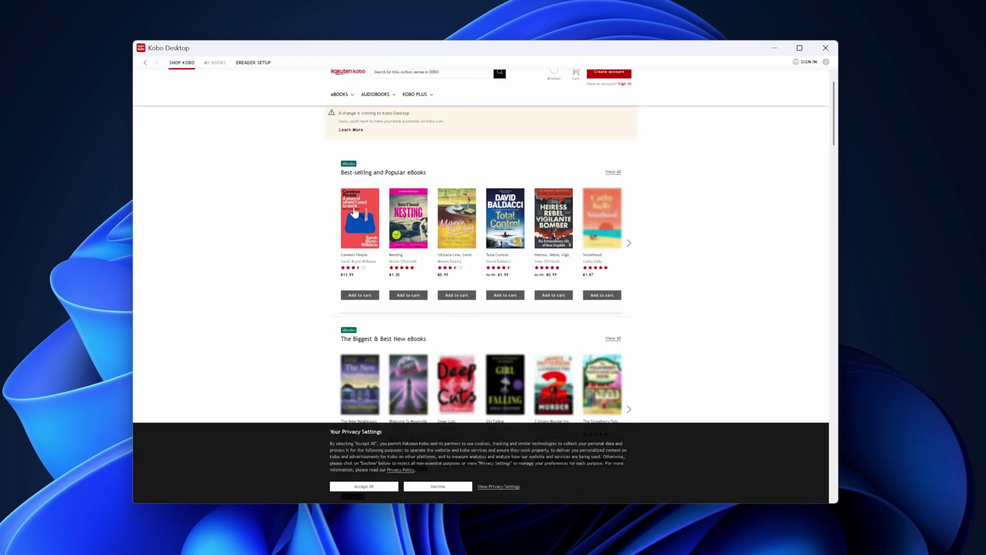
left_click(378, 489)
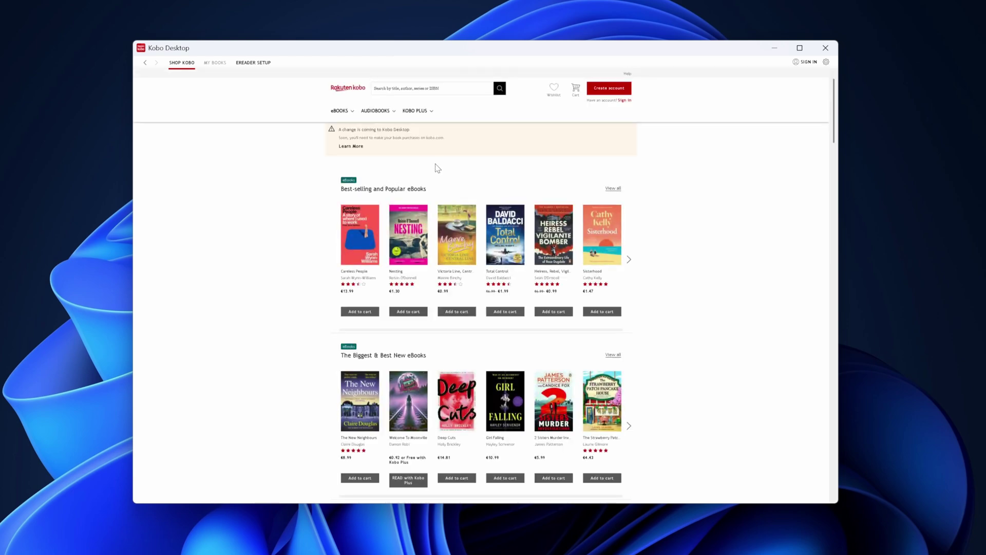
left_click(623, 100)
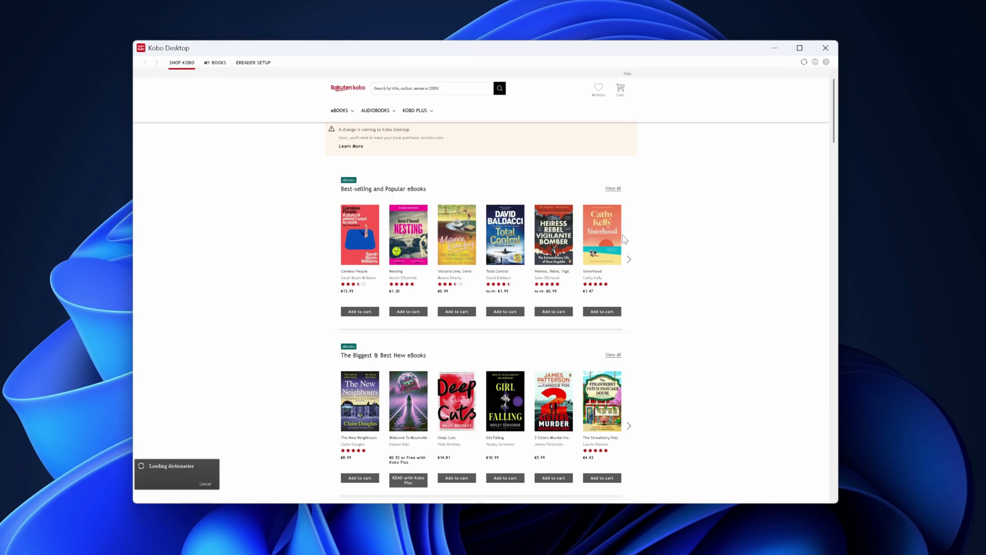
left_click(218, 63)
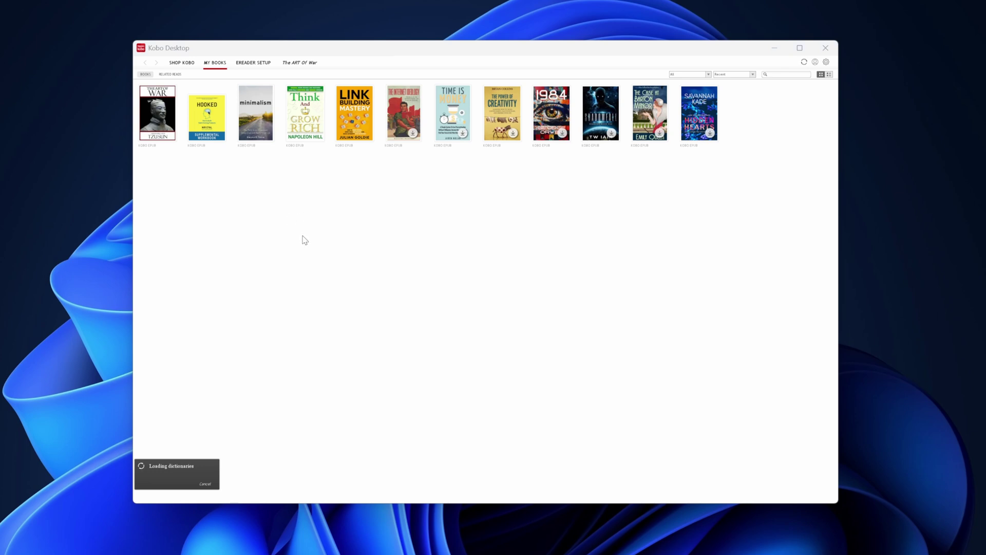
- Download The Internet Ideology, then select and download the six remaining books
left_click(414, 133)
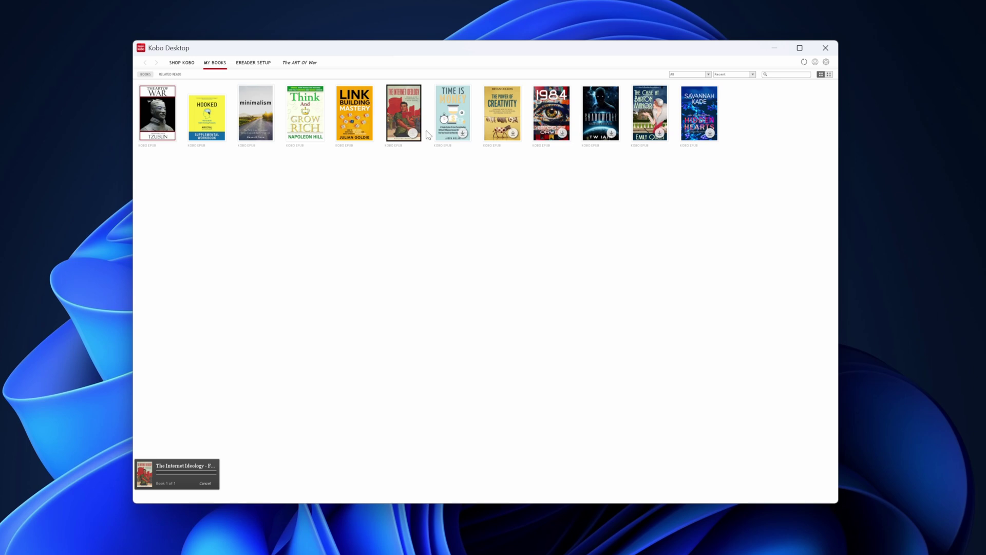
left_click(446, 136)
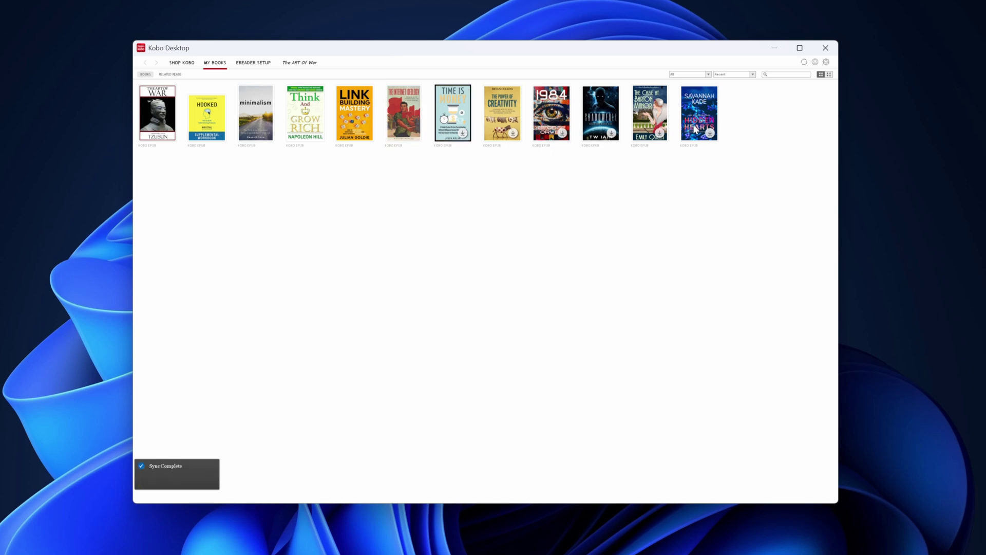
left_click(693, 125, "shift")
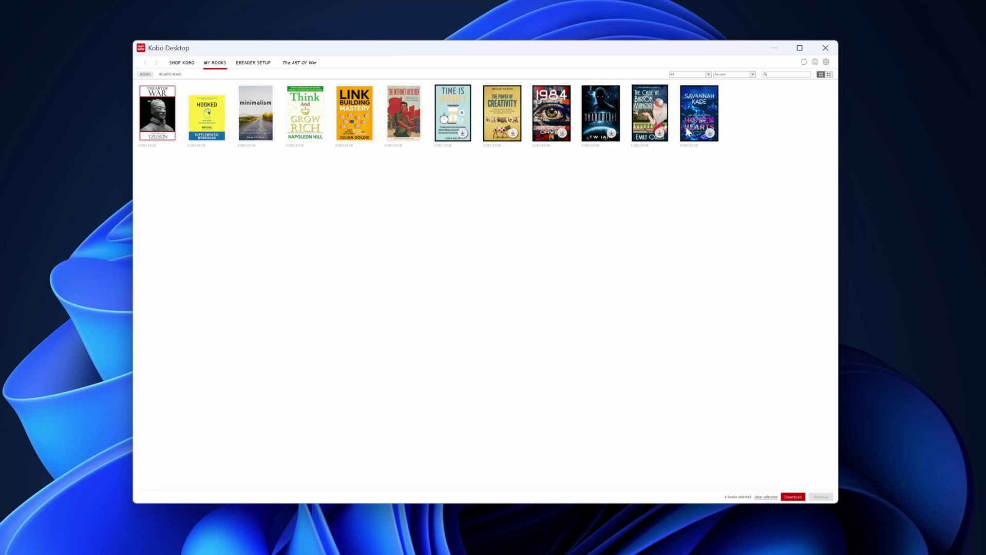
left_click(795, 497)
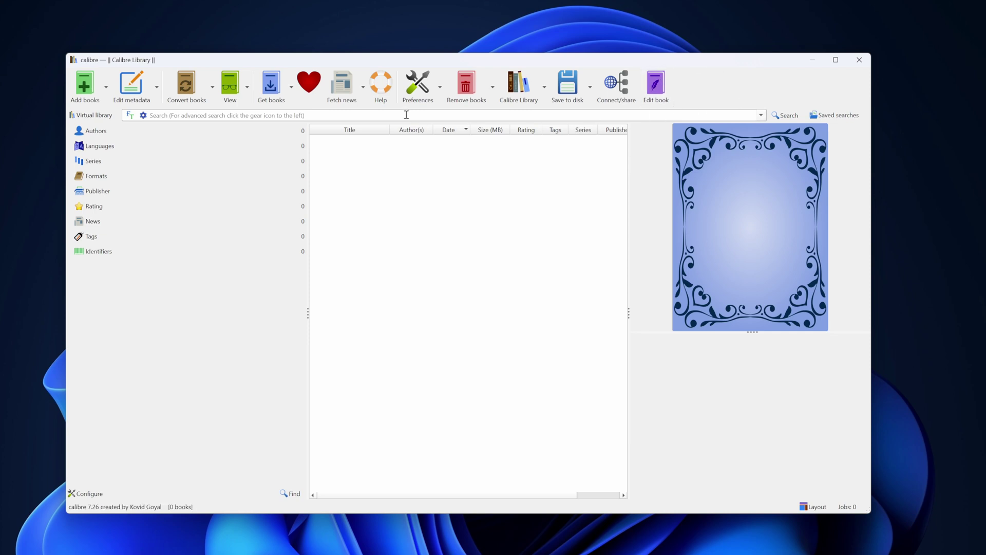
- In Preferences > Toolbars & menus, add Obok DeDRM to the main toolbar's current actions and apply
left_click(417, 85)
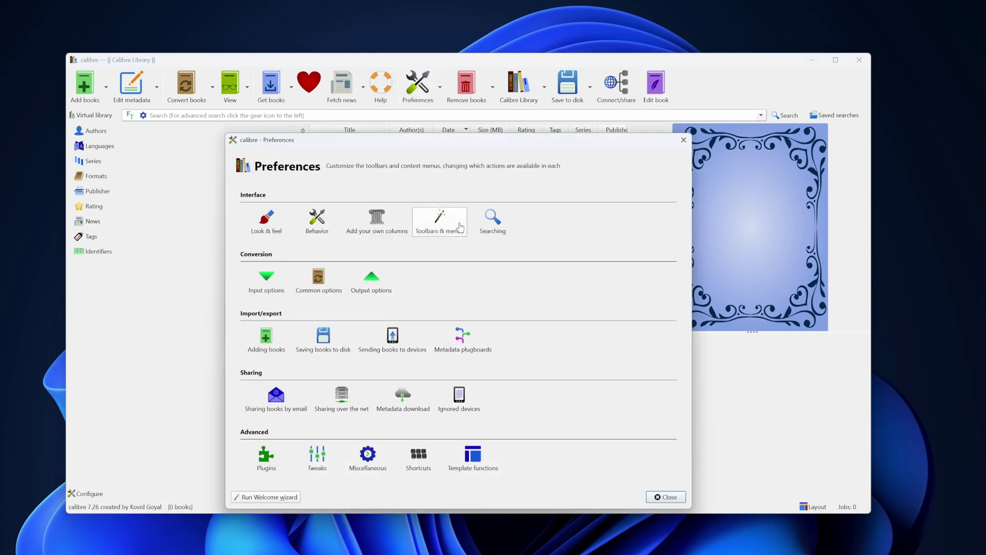
left_click(432, 222)
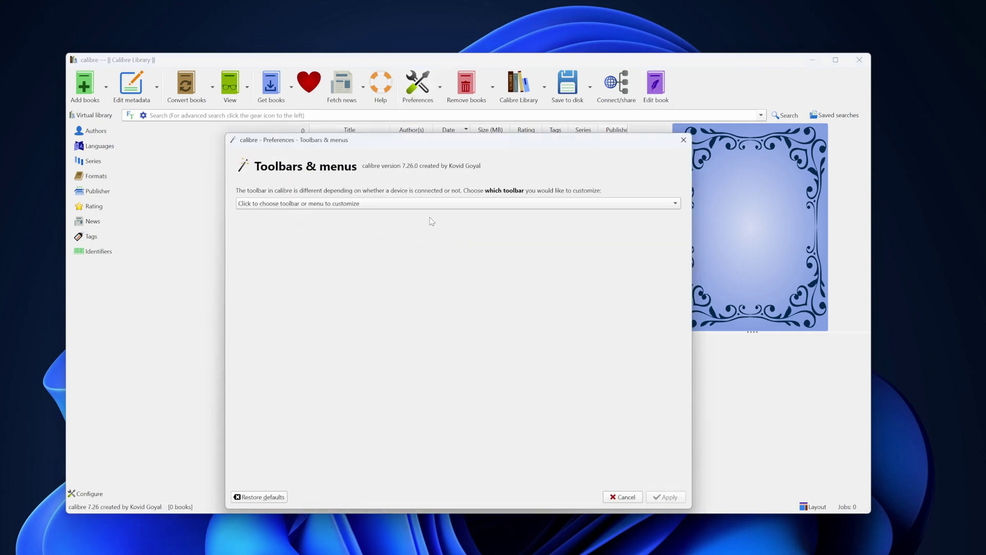
left_click(308, 204)
left_click(301, 215)
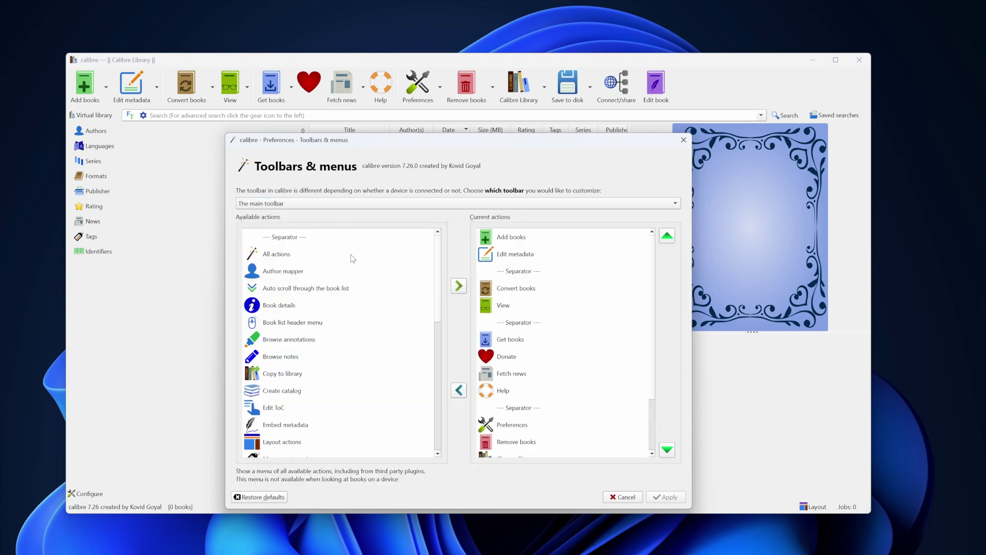
scroll(334, 309, "down", 4)
left_click(282, 306)
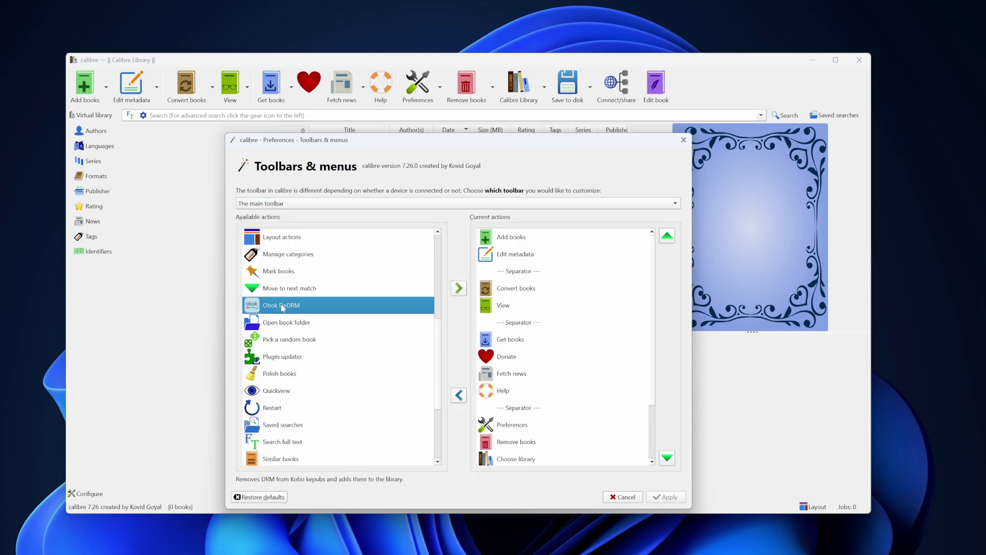
left_click(459, 287)
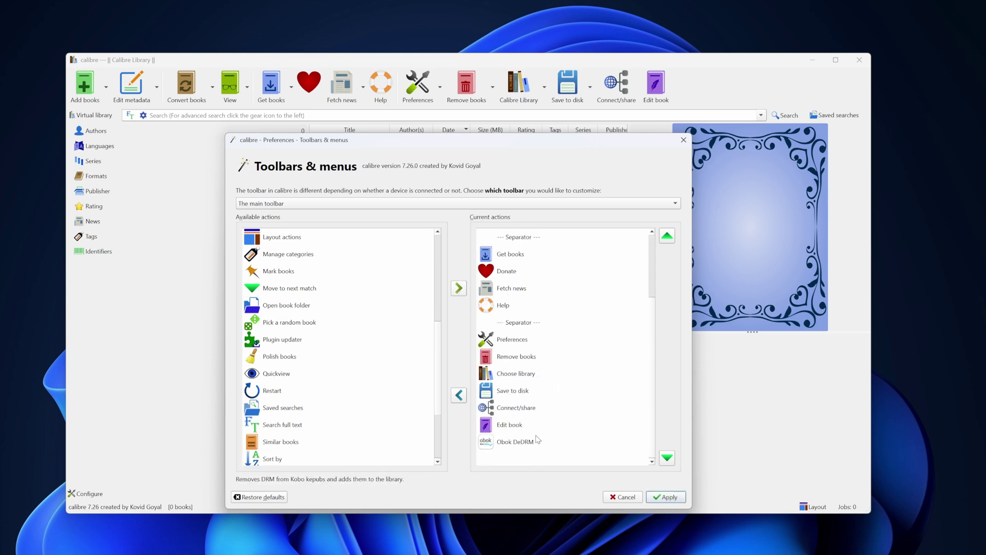
left_click(522, 447)
left_click(664, 498)
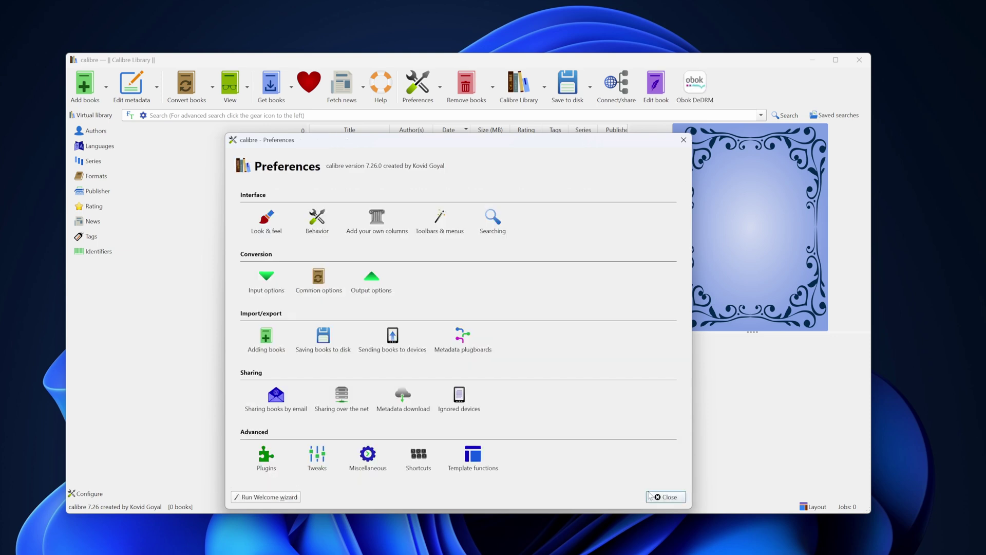
left_click(666, 498)
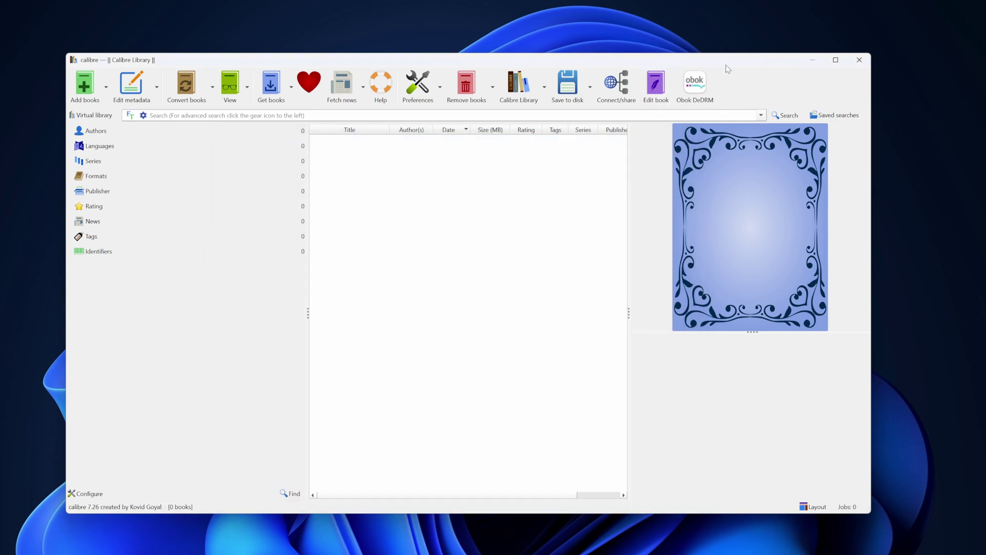
- Select all 12 Kobo books in Obok DeDRM and decrypt them into the library
left_click(691, 87)
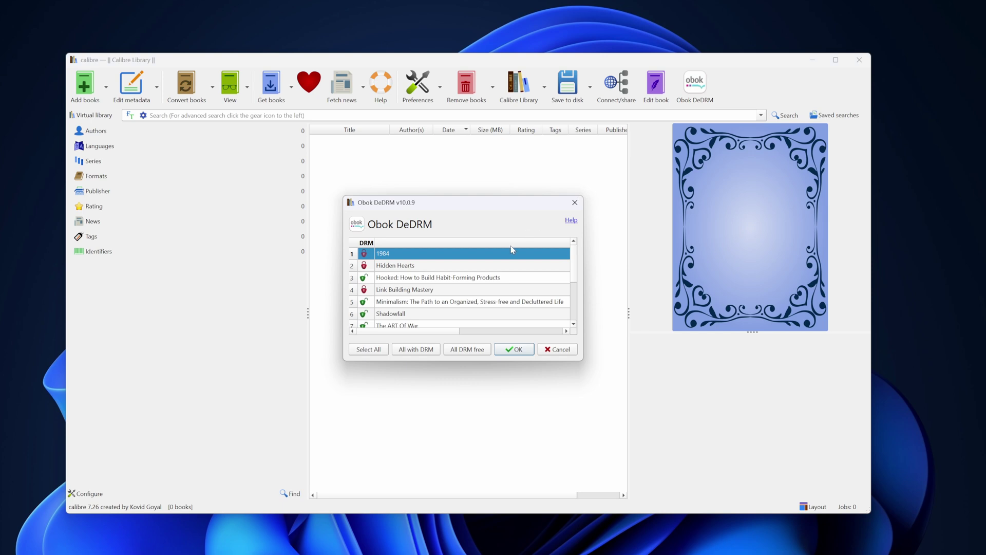
left_click_drag(465, 360, 457, 460)
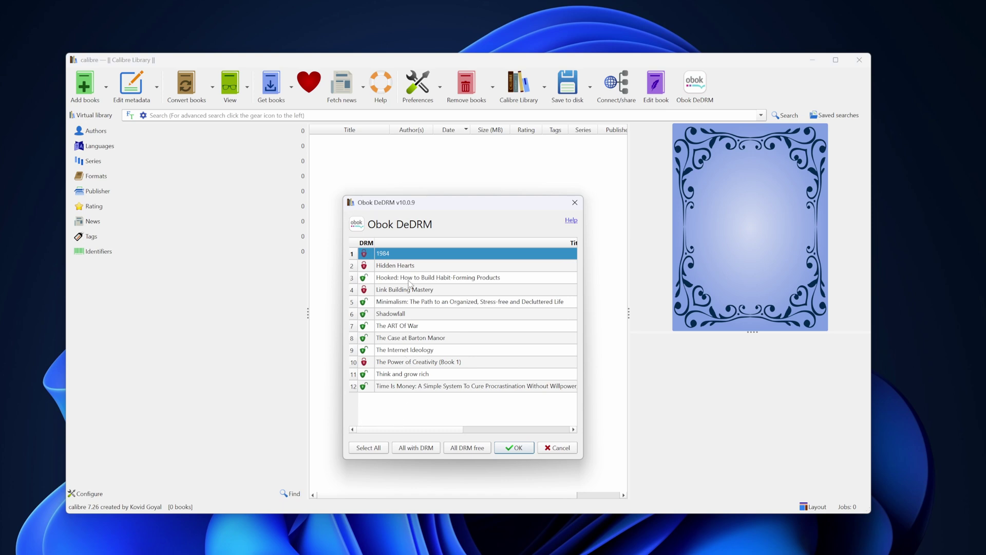
left_click(419, 387, "shift")
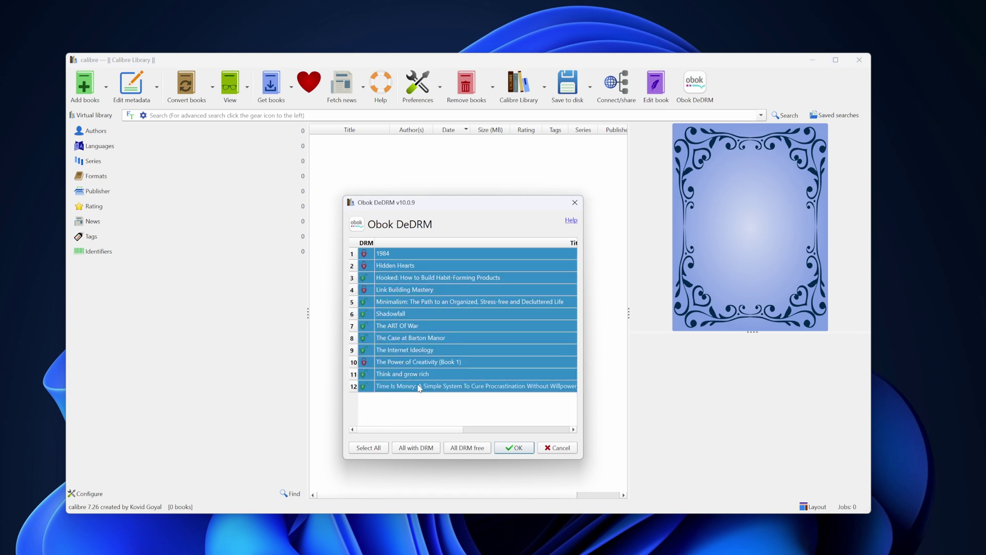
scroll(474, 407, "right", 1)
left_click(519, 448)
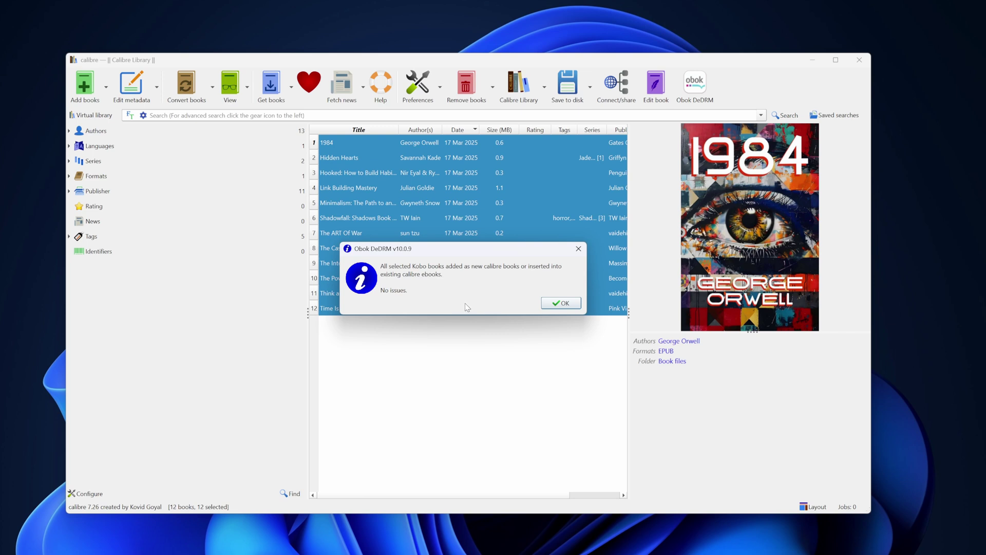
left_click(560, 303)
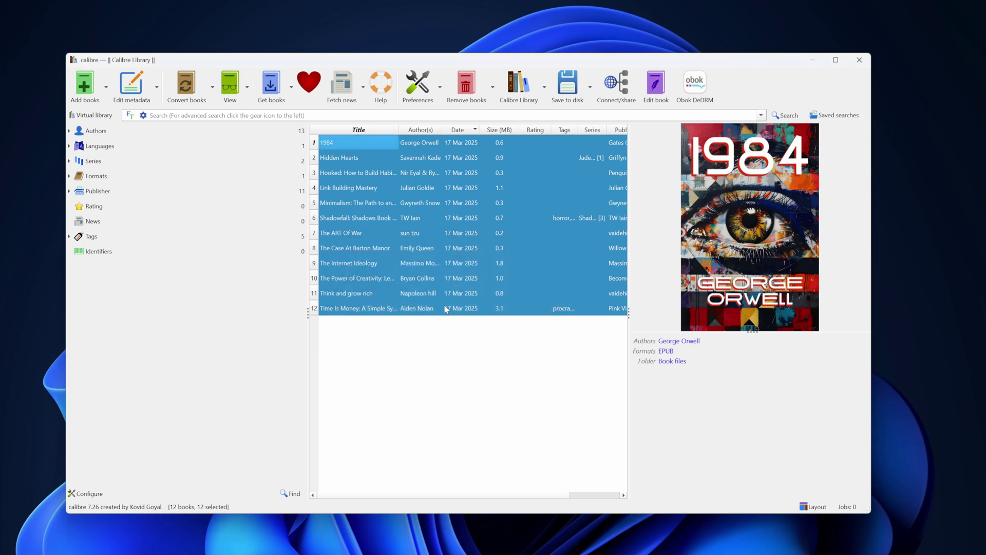
- Check the imported books The Internet Ideology and Hidden Hearts, then reselect 1984
left_click(414, 271)
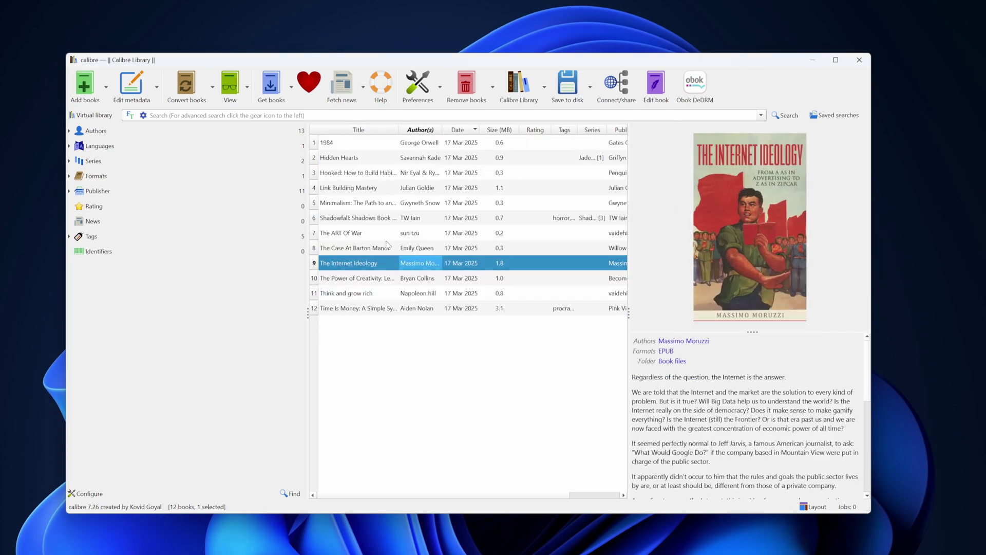
left_click(401, 147)
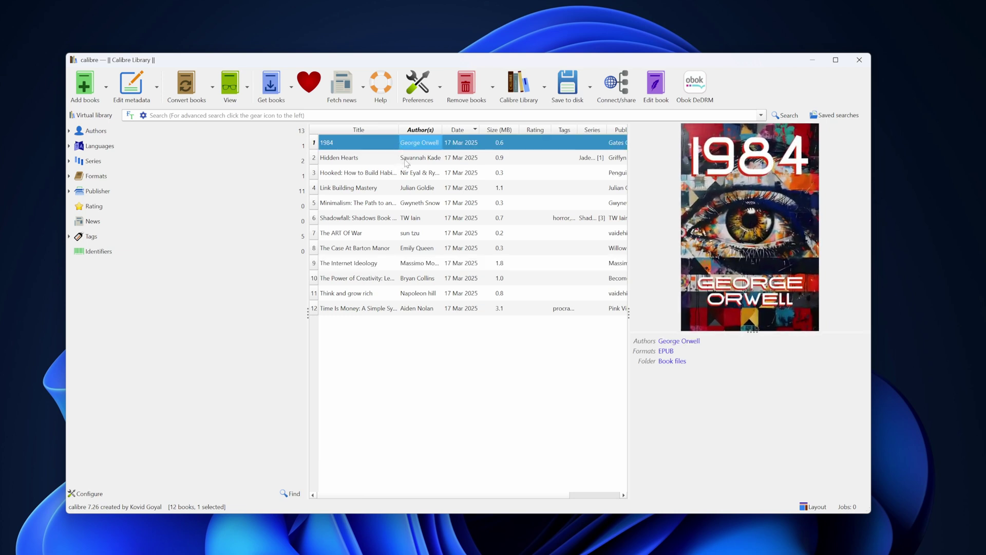
left_click(406, 159)
left_click(417, 142)
- Convert 1984 individually with PDF as the output format
right_click(416, 148)
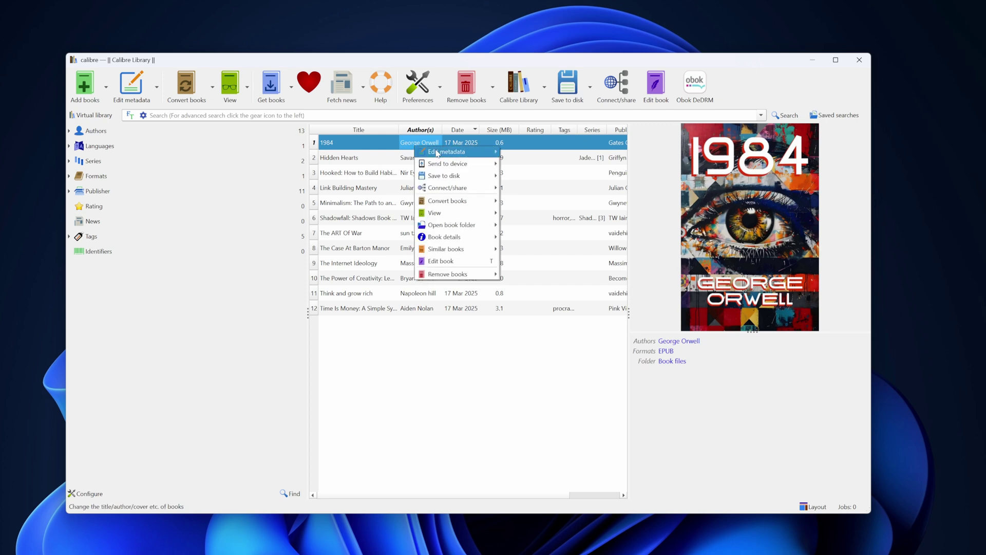
mouse_move(467, 204)
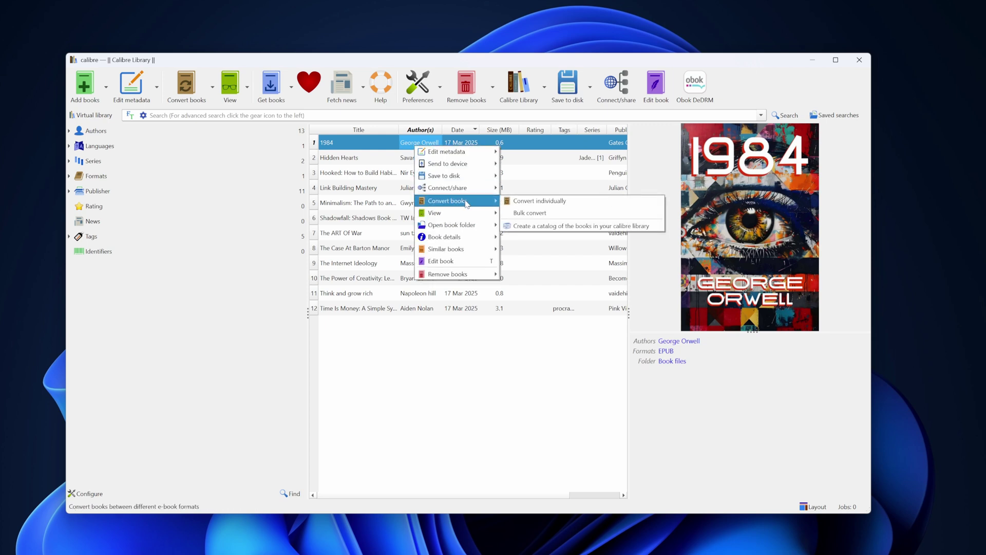
left_click(526, 204)
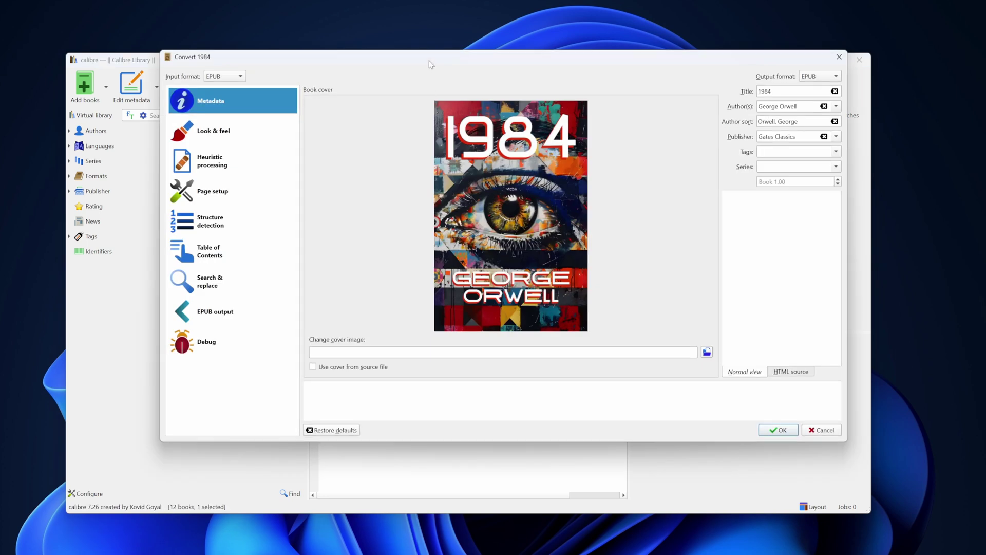
left_click_drag(446, 62, 437, 82)
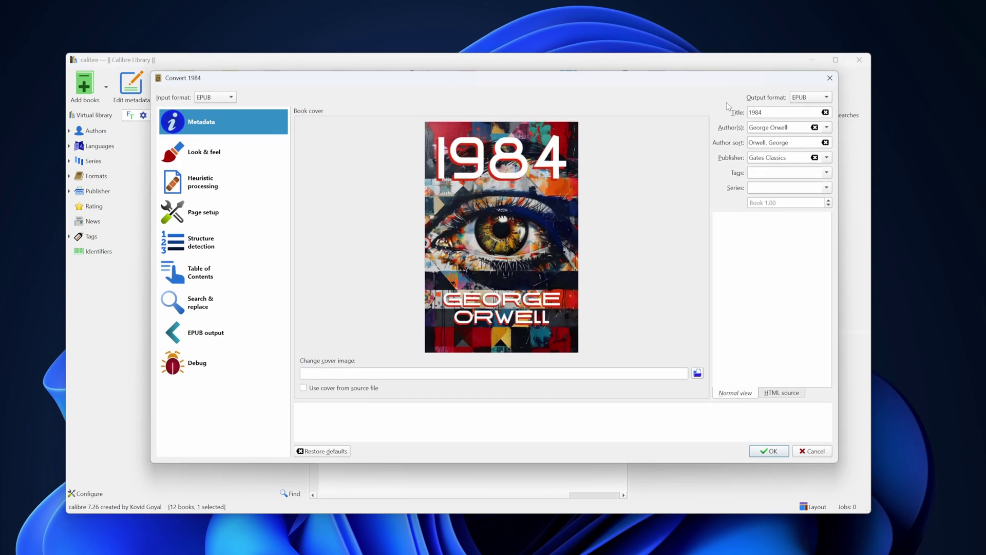
left_click(822, 100)
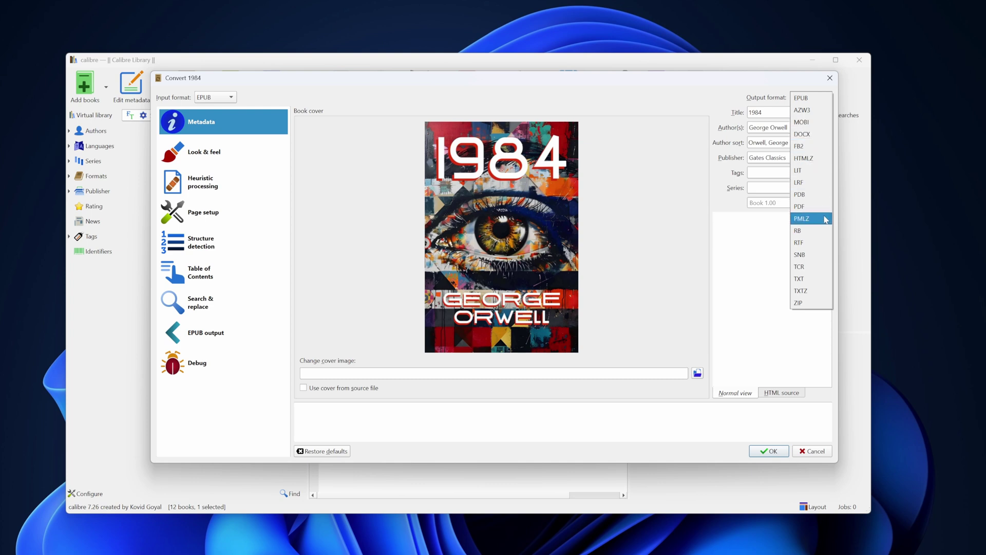
left_click(806, 211)
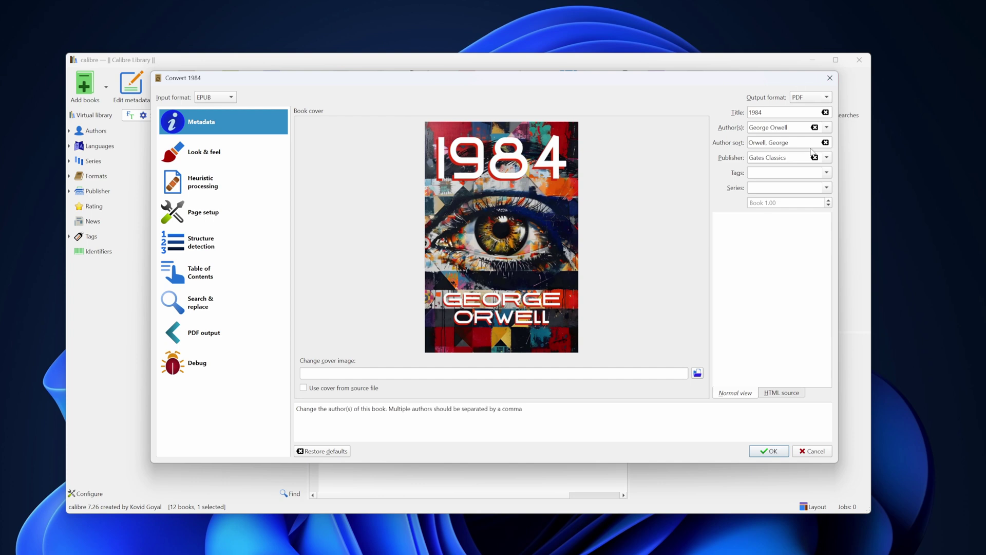
left_click(765, 457)
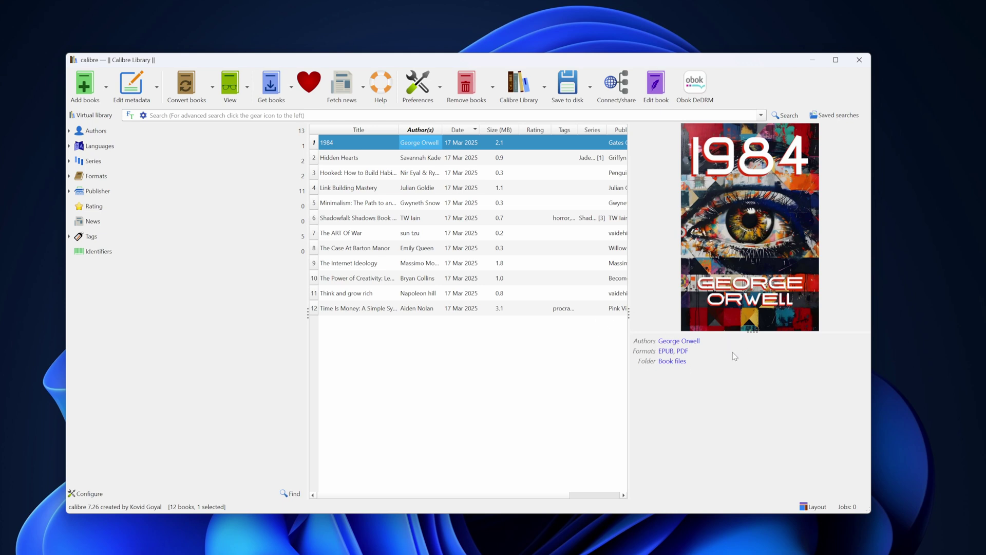
left_click(355, 172)
left_click(363, 293, "shift")
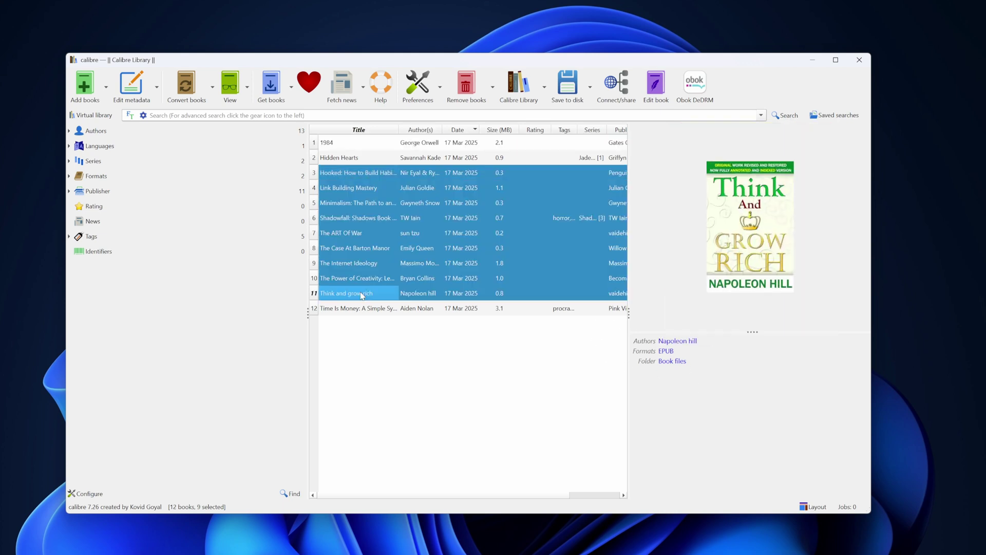
right_click(371, 233)
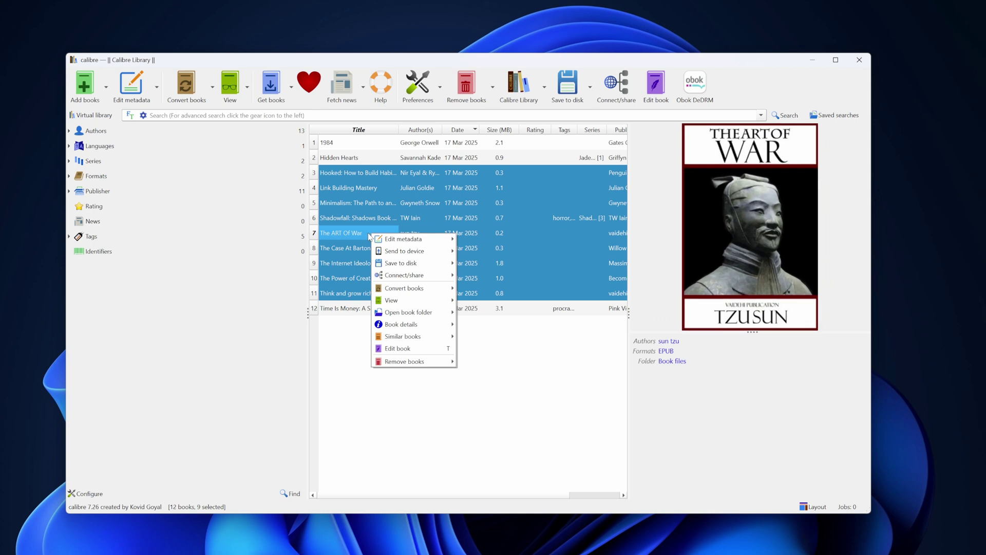
mouse_move(405, 255)
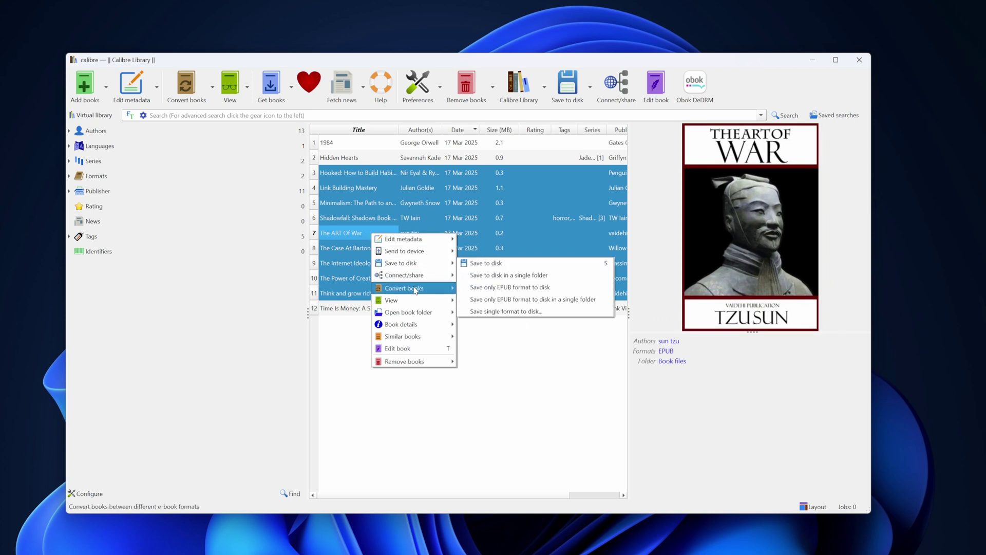
mouse_move(428, 289)
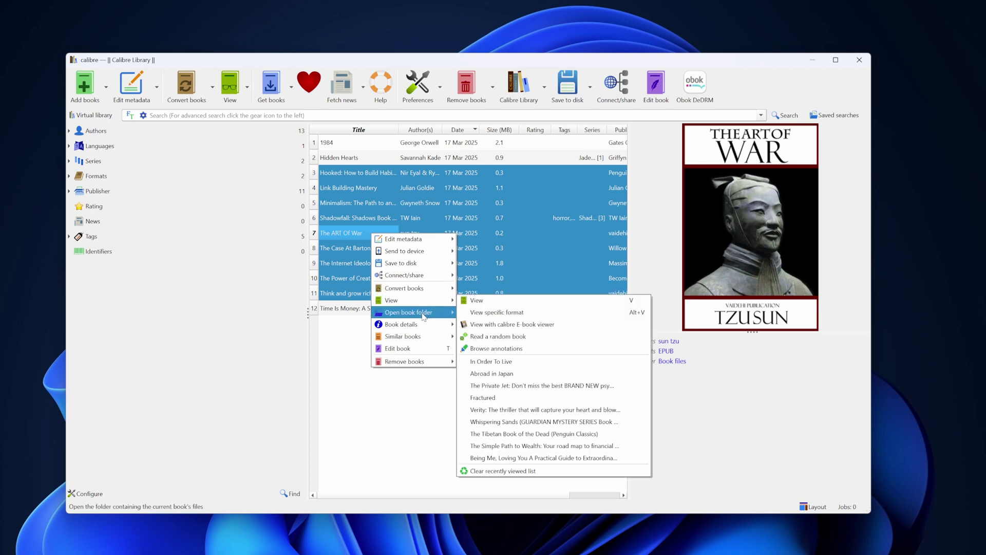
mouse_move(424, 315)
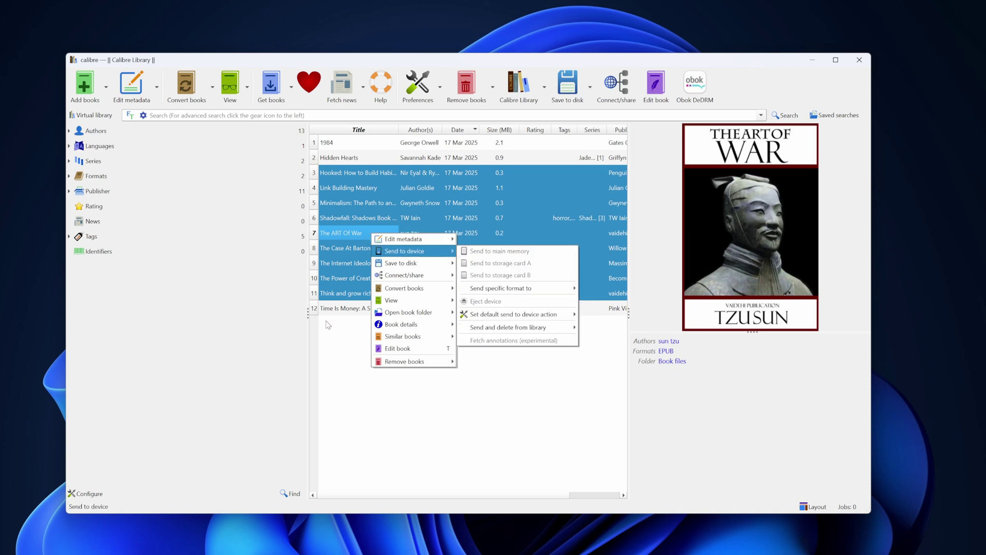
left_click(322, 367)
left_click(382, 382)
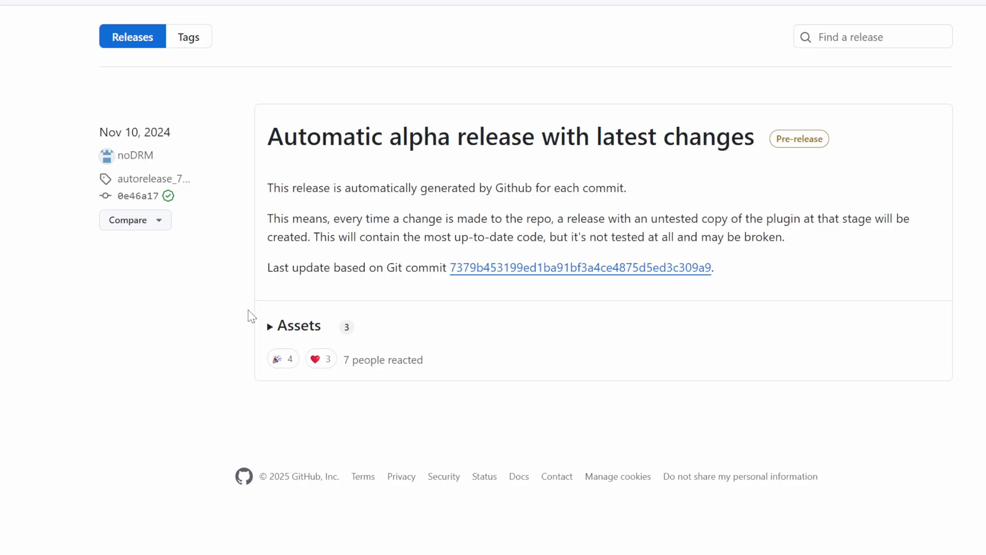
- Expand the Assets list of the automatic alpha DeDRM release
left_click(270, 329)
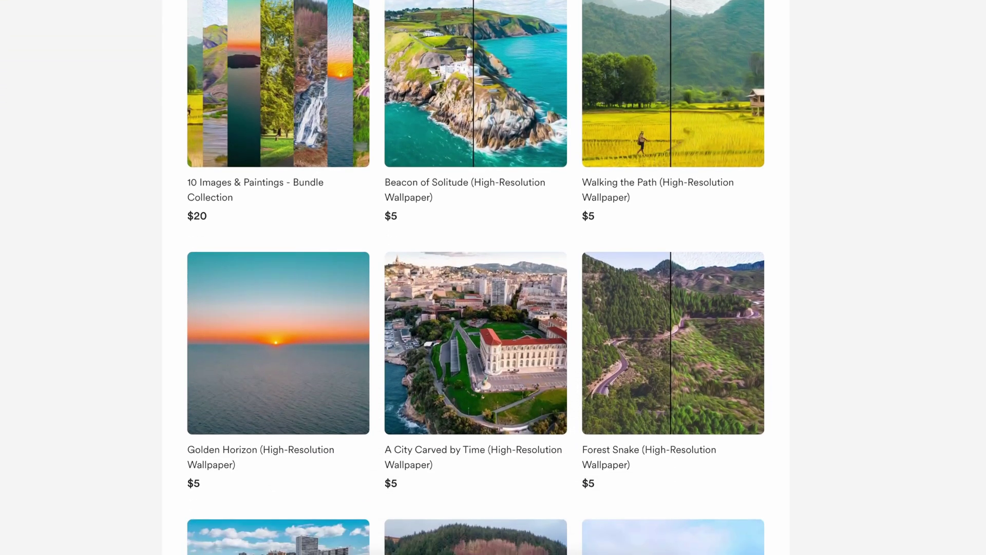
scroll(493, 278, "down", 5)
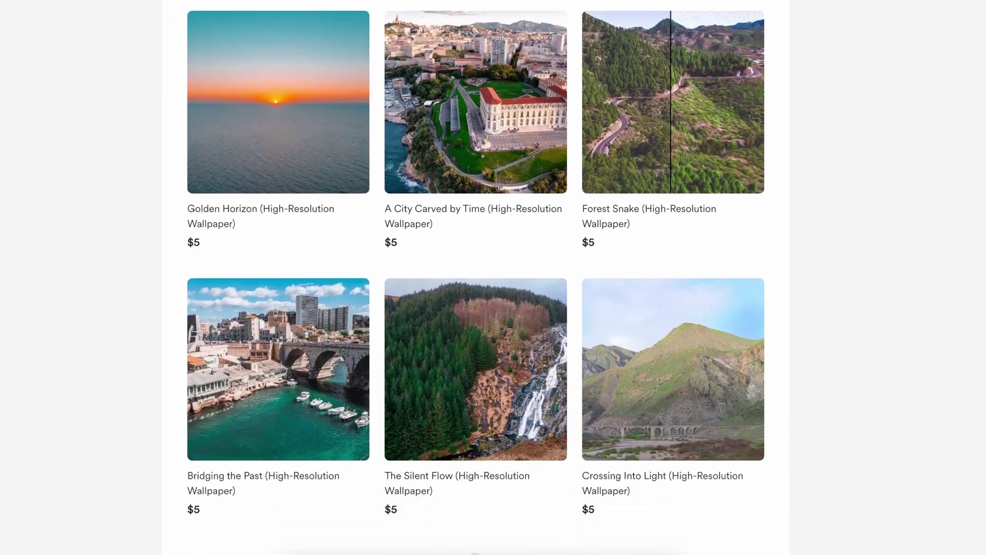